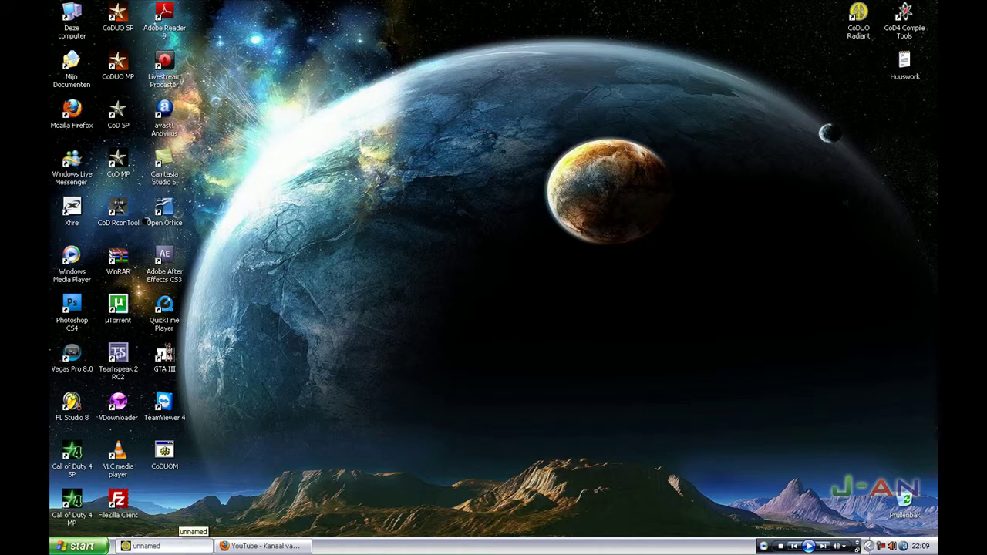
- Switch to the map editor, draw a 256 by 256 brush centred on the grid origin, and raise its height to 256
click(181, 549)
mouse_move(319, 284)
right_down()
mouse_move(313, 296)
mouse_move(342, 269)
mouse_move(333, 291)
right_up()
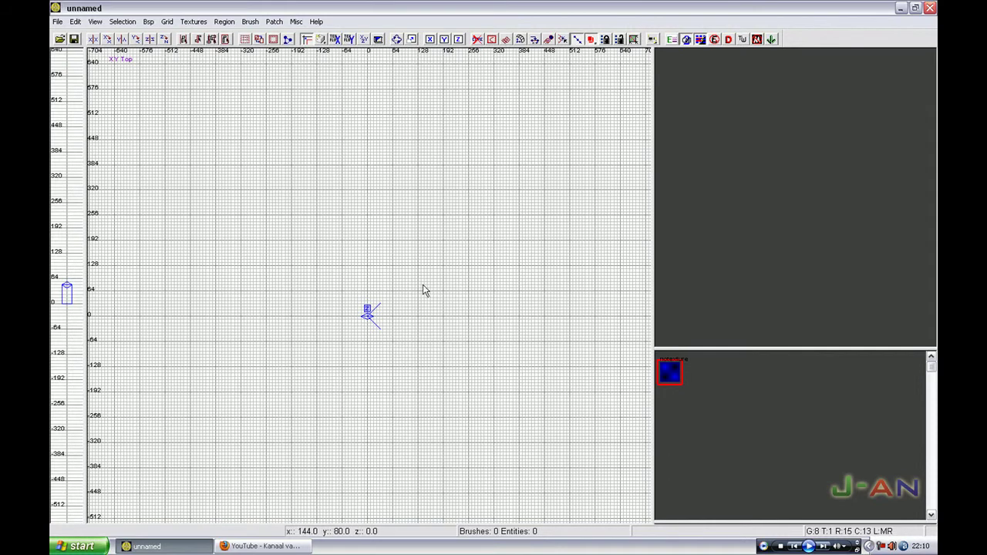
drag(419, 268, 316, 368)
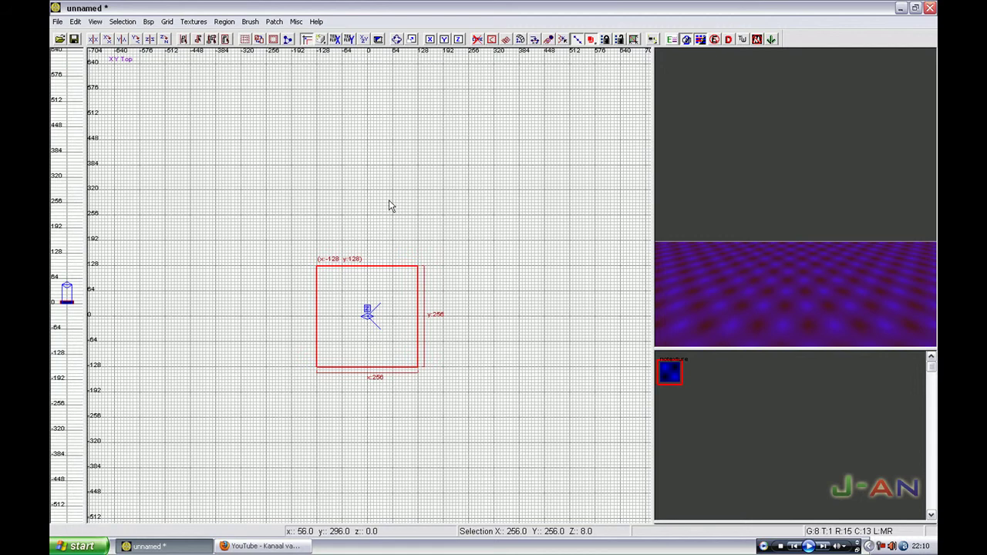
key(ctrl+Tab)
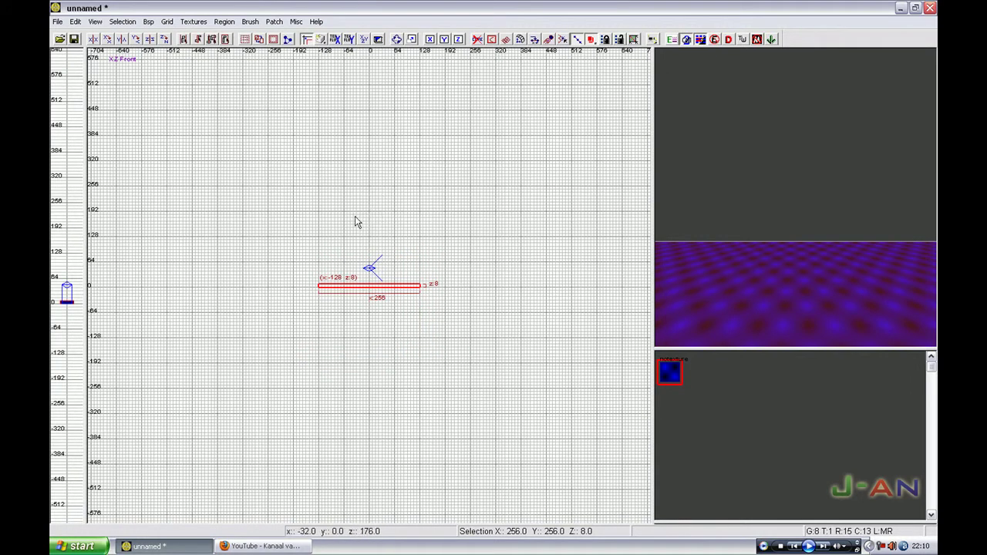
drag(352, 230, 351, 129)
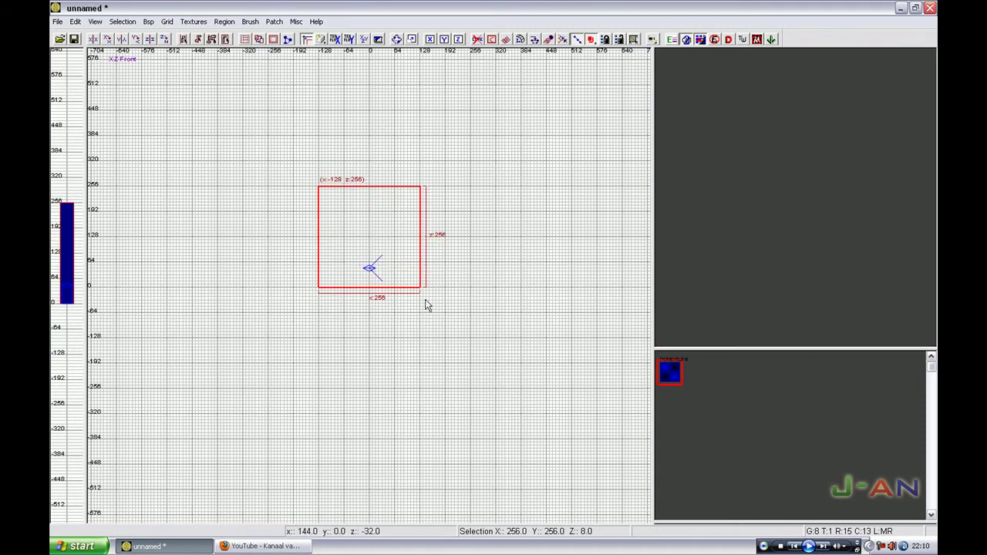
key(ctrl+Tab)
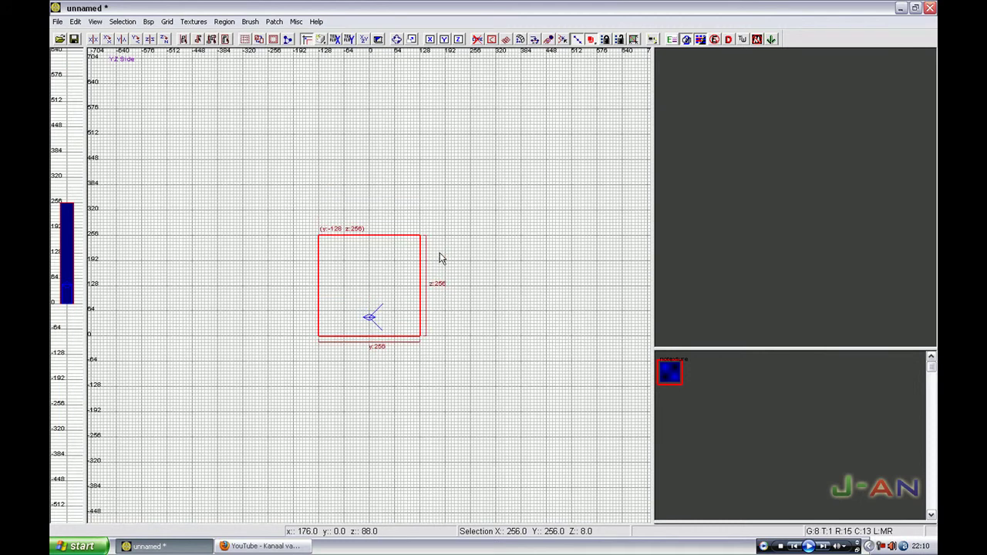
- Load the texture set containing the caulk texture and apply caulk to the selected cube brush
key(ctrl+Tab)
click(194, 21)
click(249, 219)
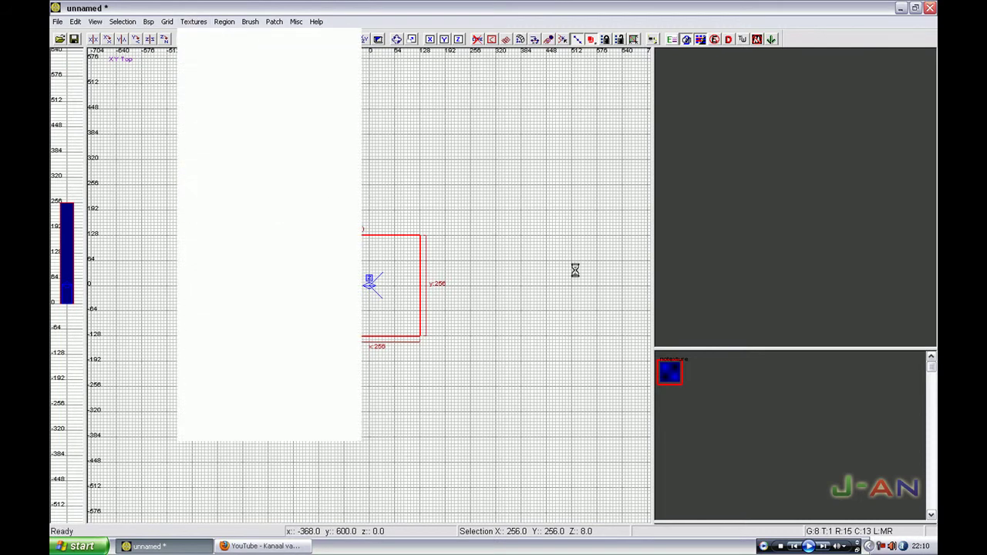
click(842, 441)
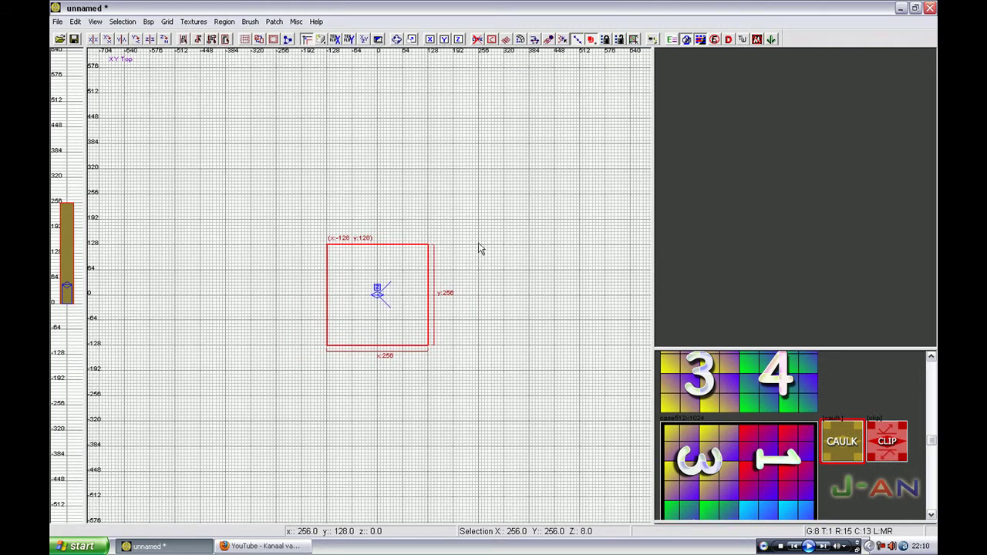
right_drag(775, 197, 779, 253)
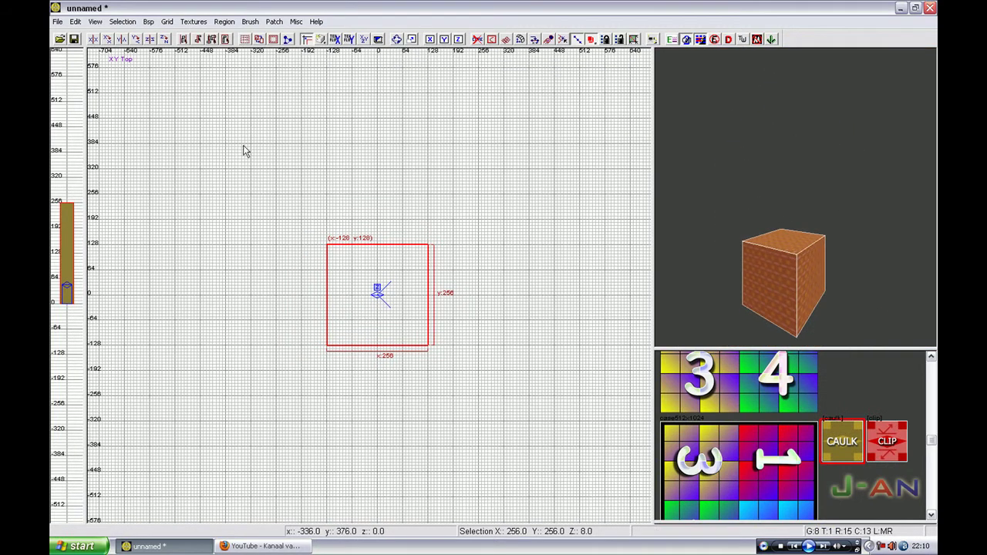
- Convert the selected caulk cube into a Cone patch
click(274, 21)
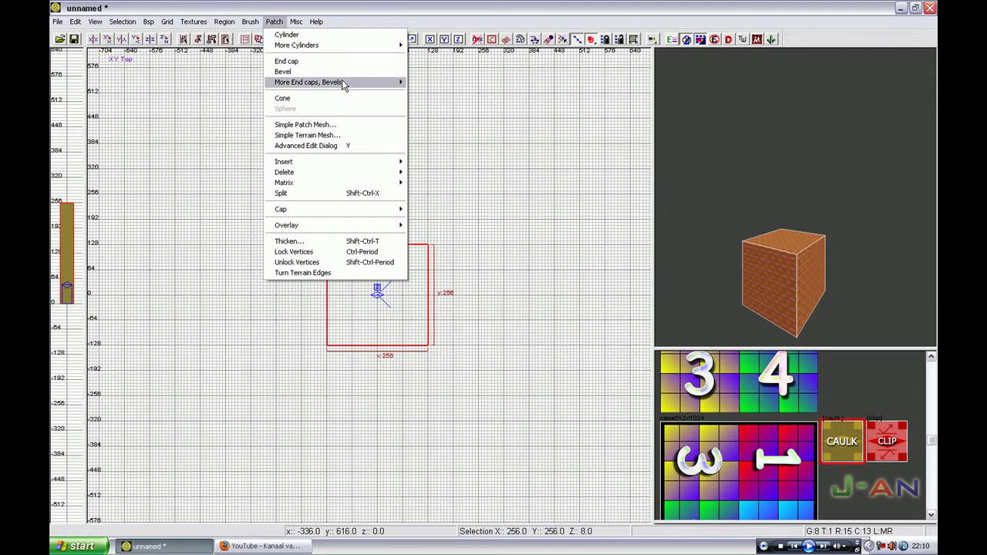
mouse_move(348, 83)
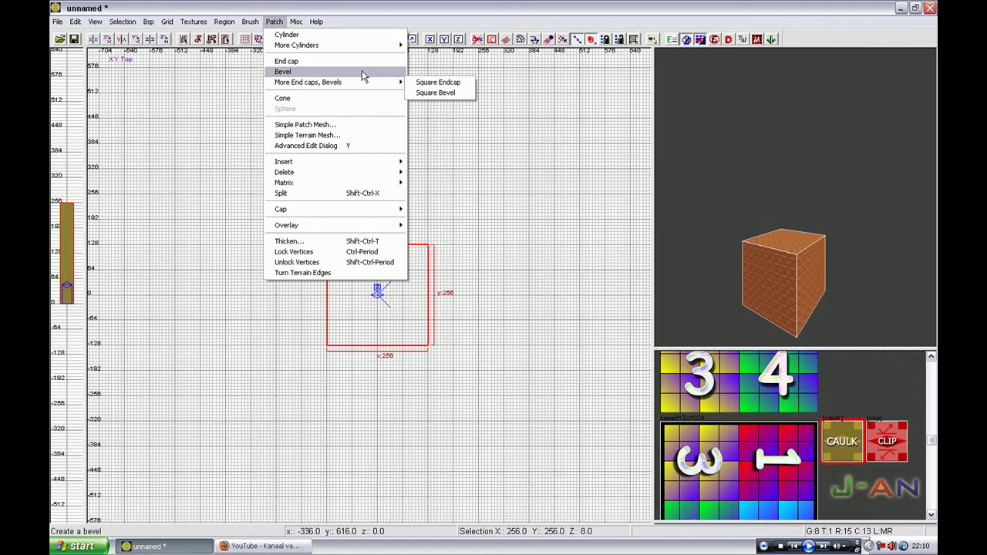
mouse_move(366, 52)
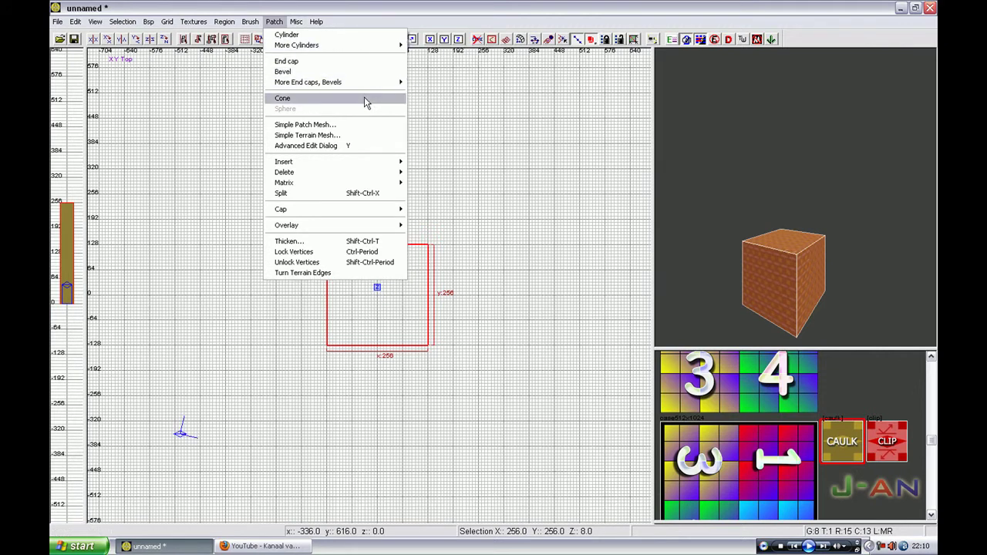
click(364, 98)
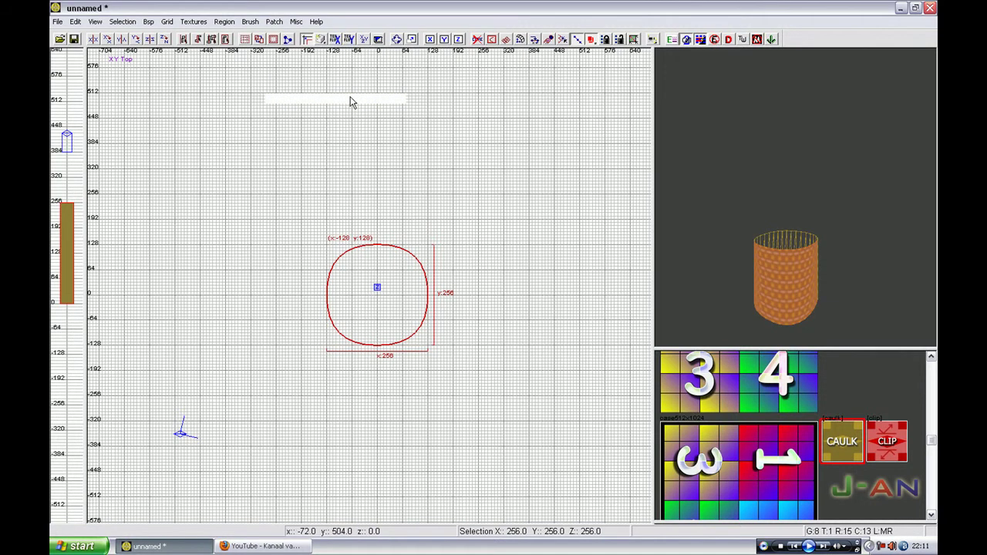
- Reduce the cone's height to 128 in the XZ front view
key(ctrl+Tab)
drag(356, 154, 361, 202)
right_drag(374, 242, 342, 203)
drag(342, 204, 342, 229)
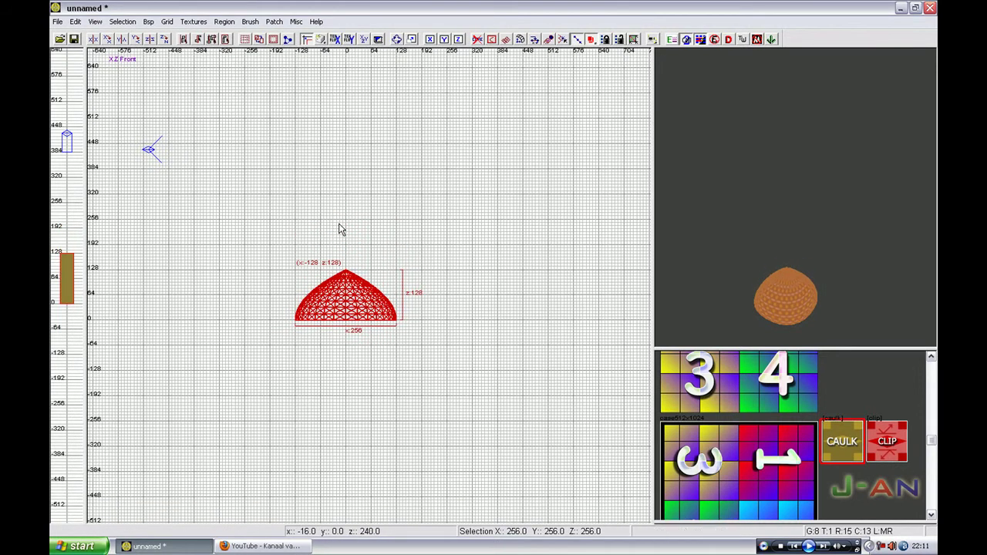
right_click(815, 272)
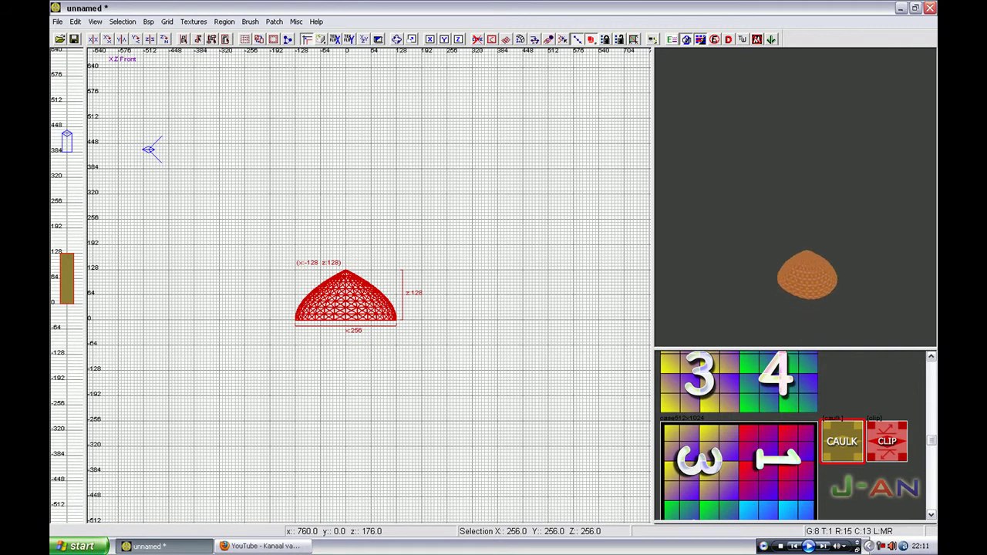
right_click(812, 273)
key(s)
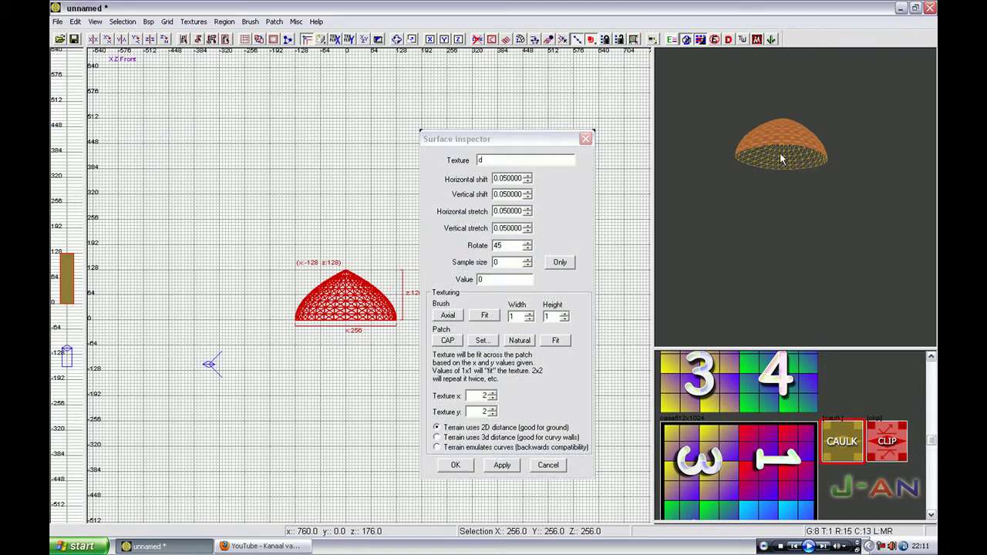
click(548, 466)
right_drag(466, 263, 469, 297)
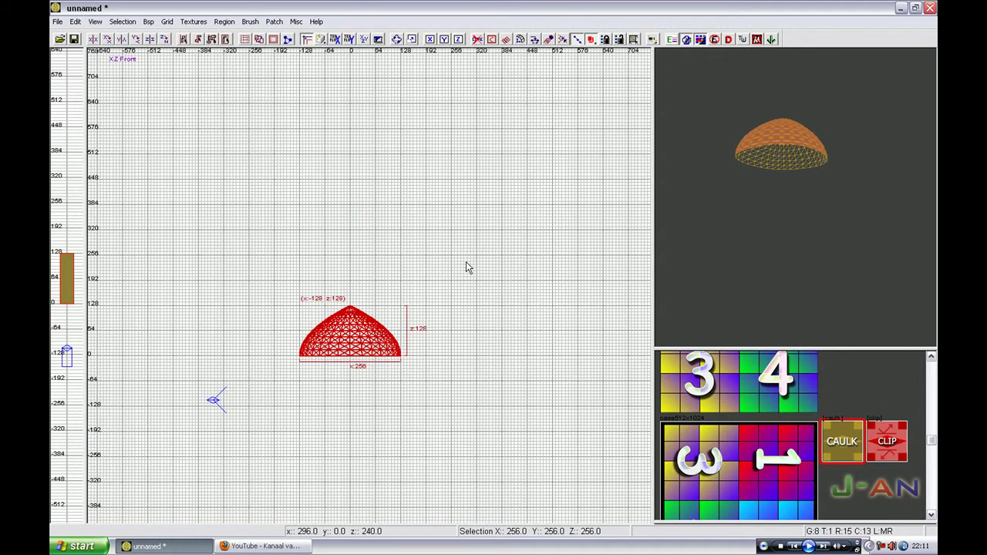
- Enable vertex editing on the cone patch and lower its tip vertex to a height of 64 in the front view
right_click(782, 216)
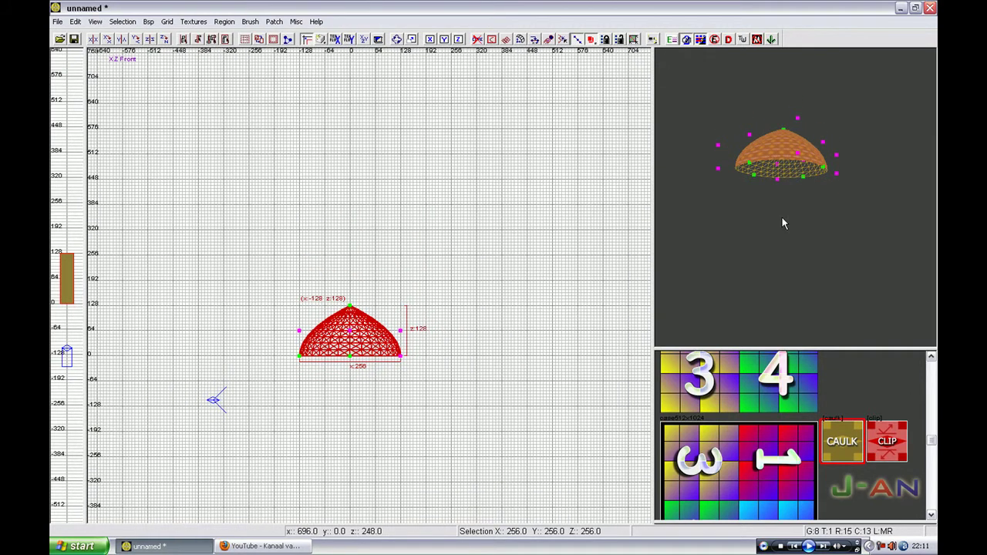
right_click(779, 225)
key(ctrl+Tab)
key(ctrl+Tab)
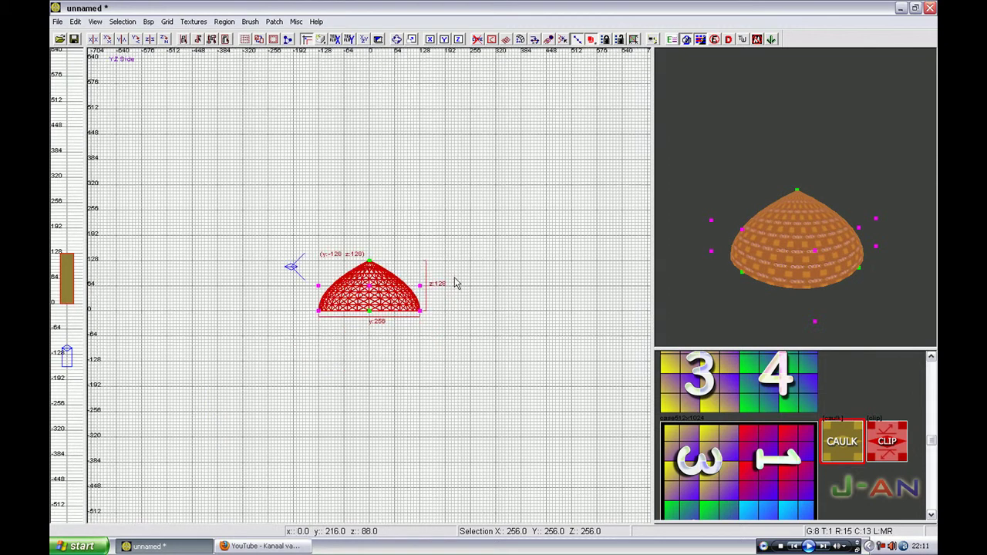
key(ctrl+Tab)
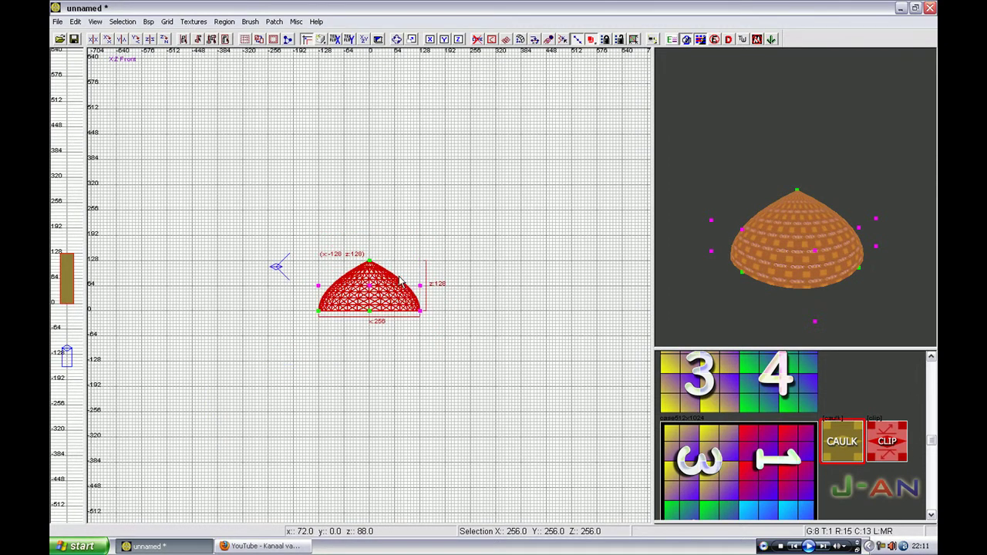
scroll(409, 287, up, 6)
scroll(419, 292, down, 4)
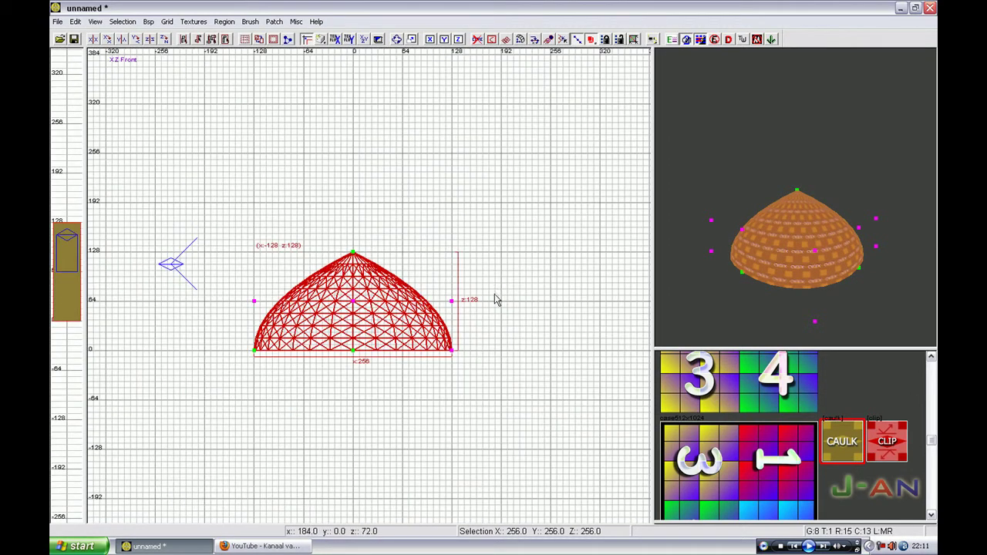
drag(369, 240, 348, 260)
drag(353, 254, 354, 307)
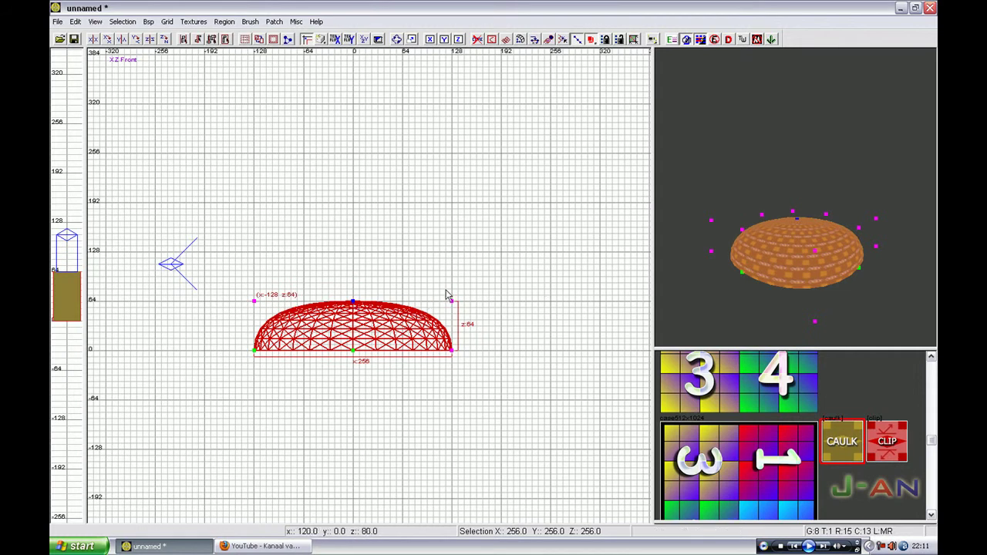
- Raise the dome's top vertex to a height of 72 and leave vertex editing
key(alt)
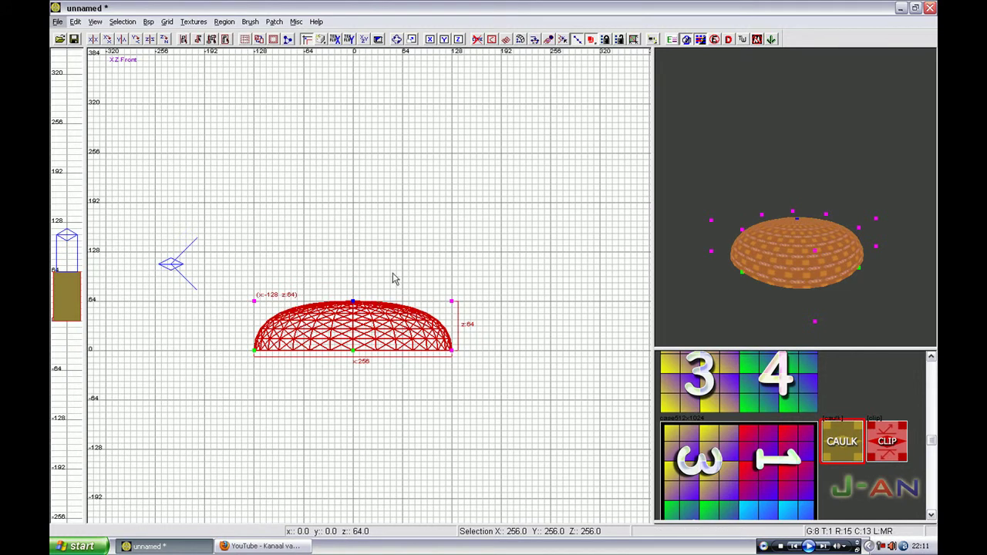
key(alt)
drag(353, 304, 353, 297)
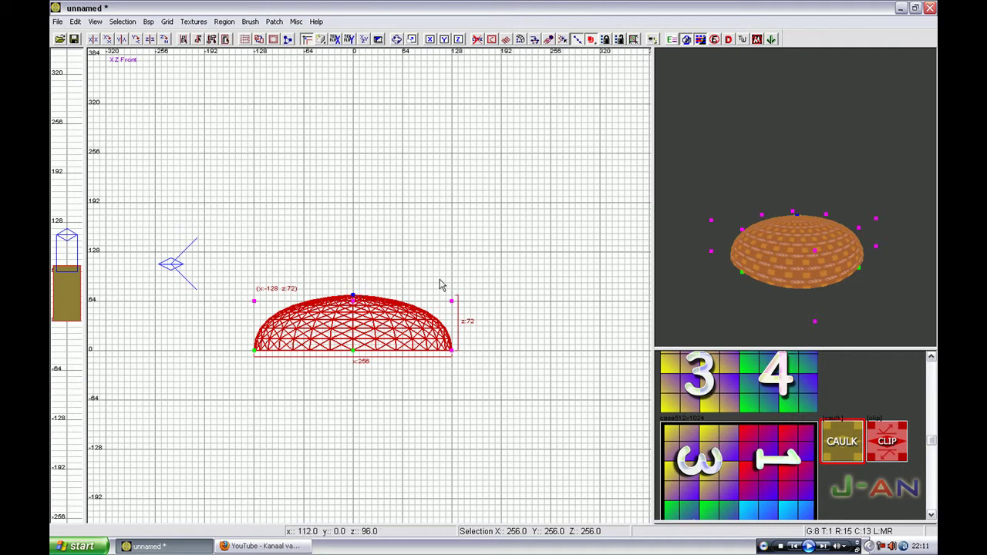
right_drag(421, 314, 426, 258)
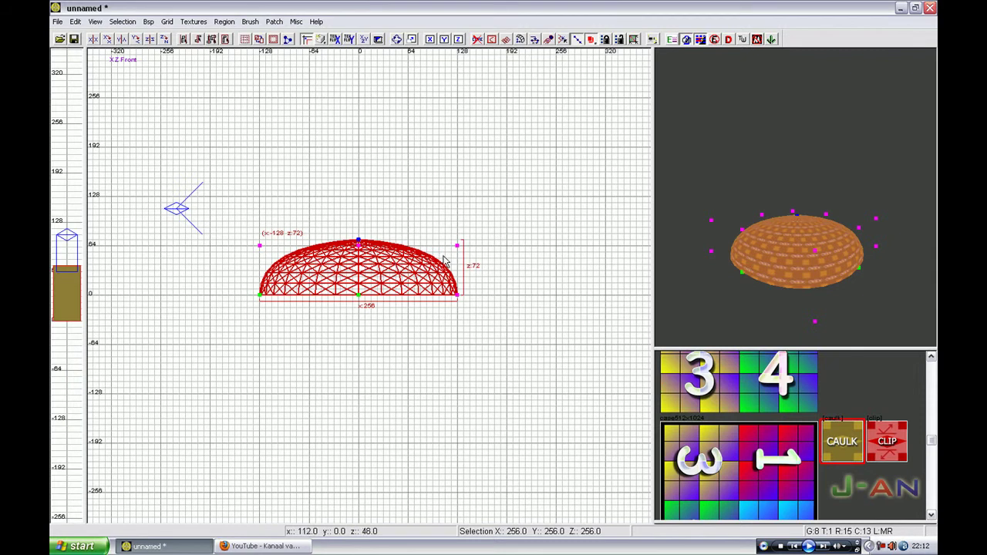
key(Escape)
- Reselect the dome, narrow it evenly from both sides to 192 along X, and narrow it along Y as well
shift+click(777, 251)
drag(573, 275, 547, 277)
drag(198, 269, 224, 269)
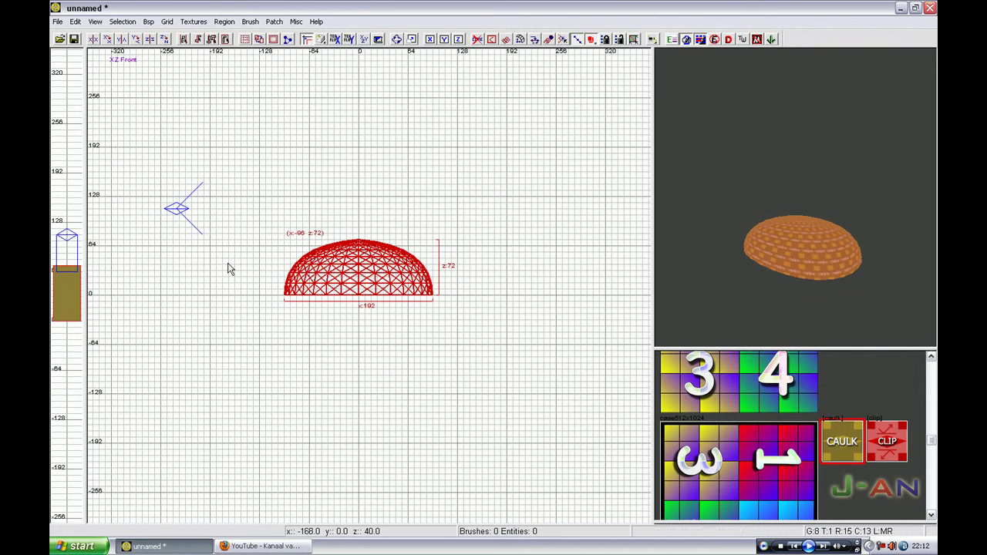
key(ctrl+Tab)
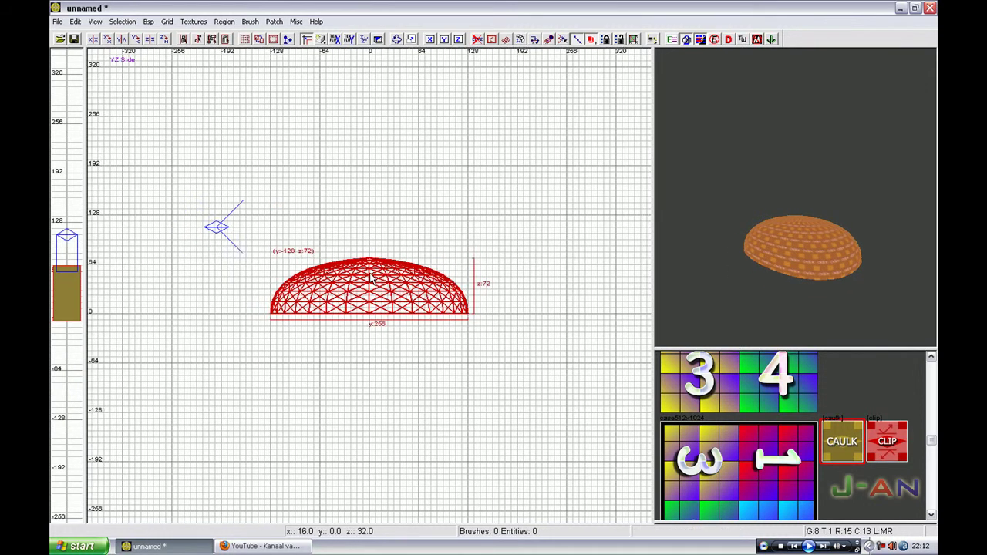
drag(507, 301, 488, 306)
drag(161, 287, 179, 289)
- Narrow the dome along X to 176 so that its base is equally wide in both directions
key(ctrl+Tab)
key(ctrl+Tab)
key(Up)
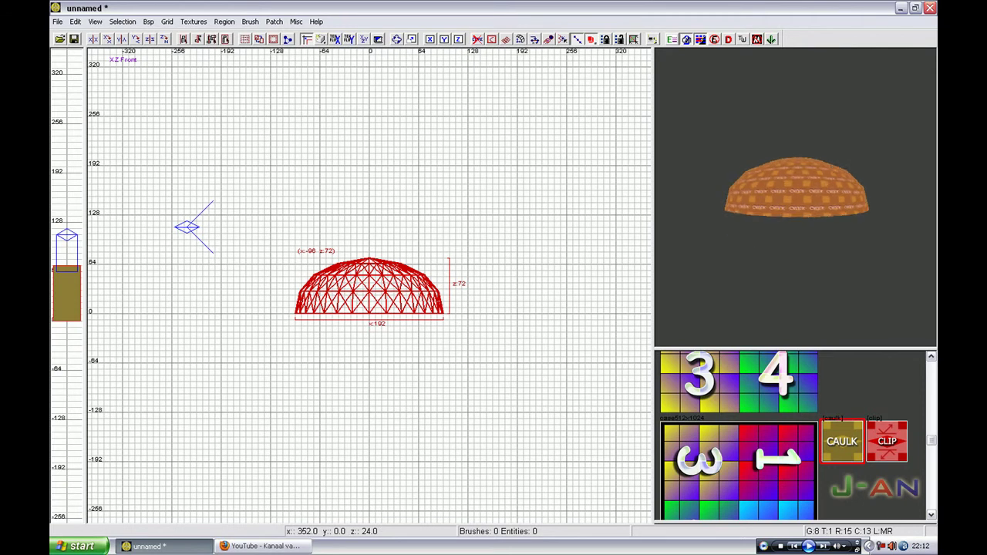
right_click(750, 179)
drag(513, 314, 506, 315)
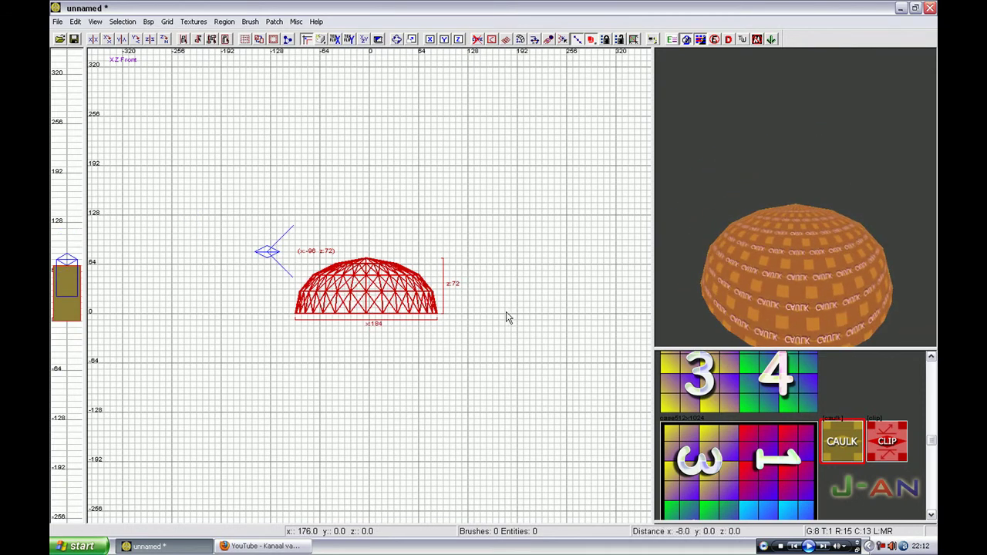
mouse_move(226, 322)
mouse_down()
mouse_move(238, 322)
mouse_move(211, 318)
mouse_up()
key(ctrl+Tab)
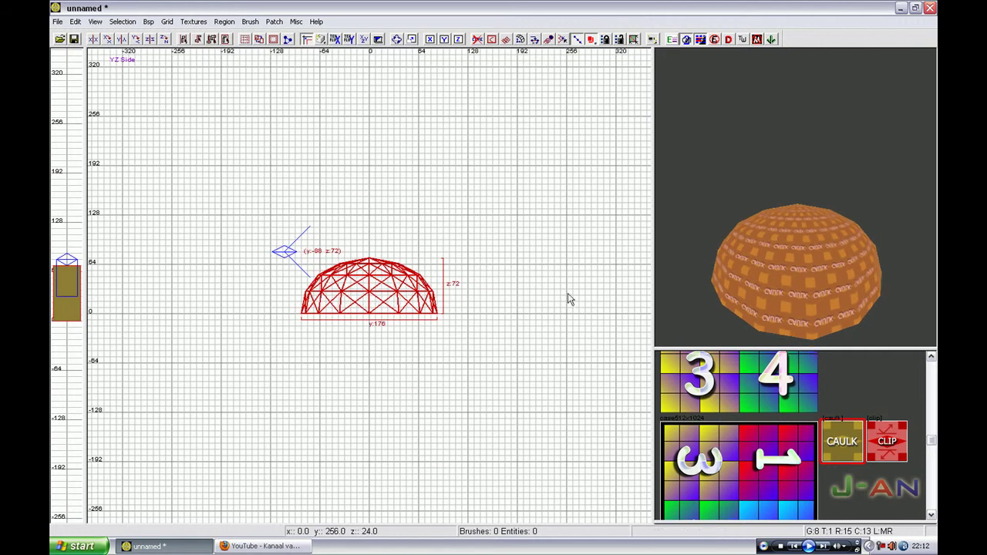
- Apply Natural patch texturing to the selected dome in the Surface inspector and confirm
scroll(789, 259, down, 3)
shift+click(790, 249)
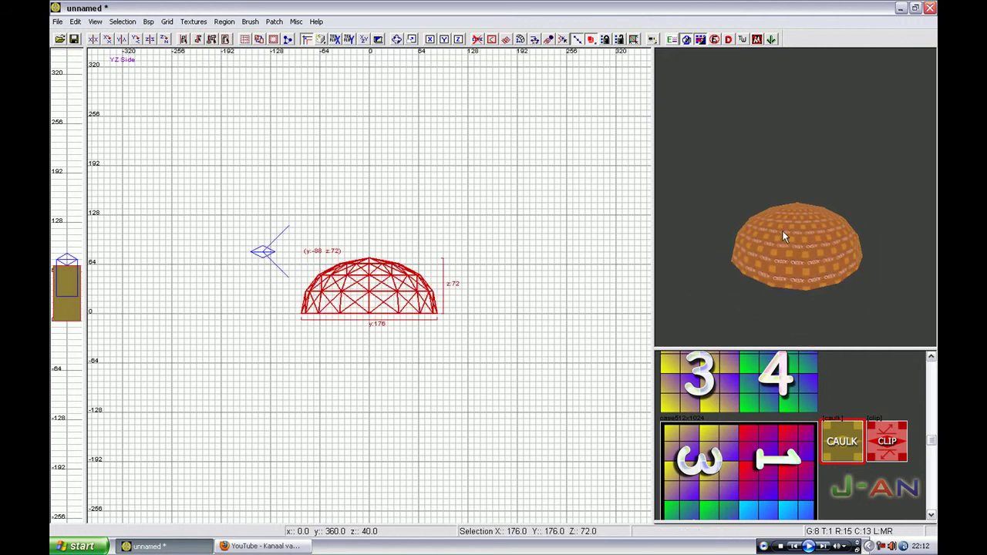
key(s)
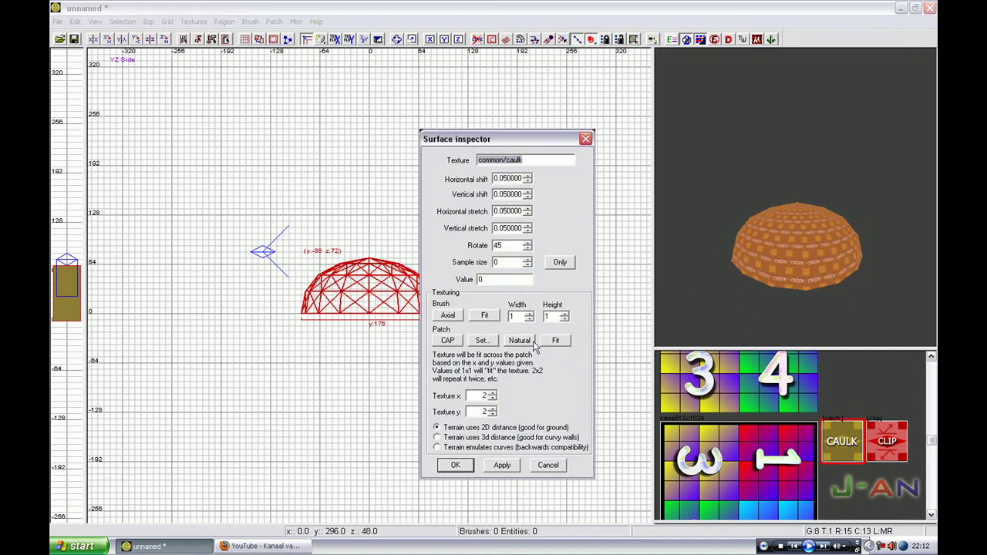
click(483, 341)
click(528, 346)
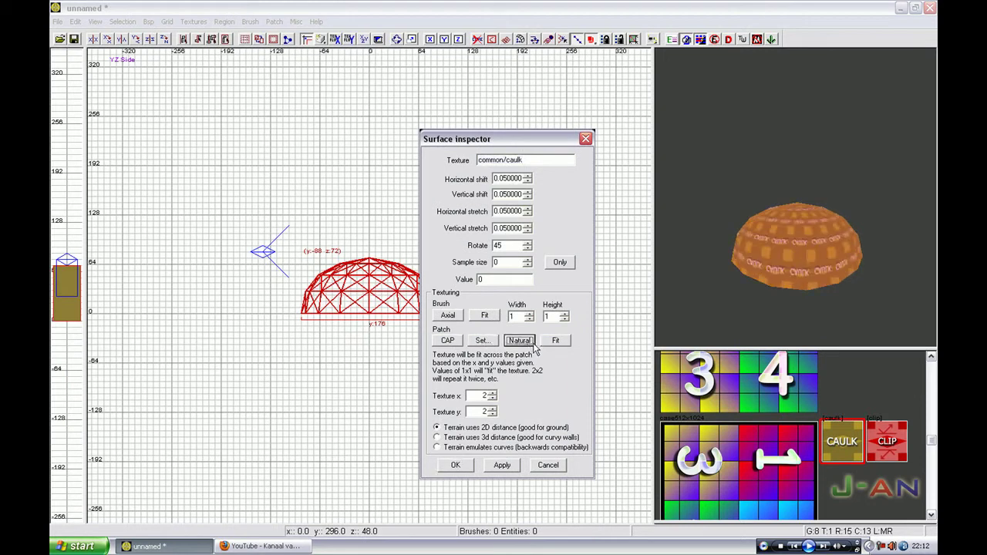
click(457, 466)
right_drag(480, 257, 497, 297)
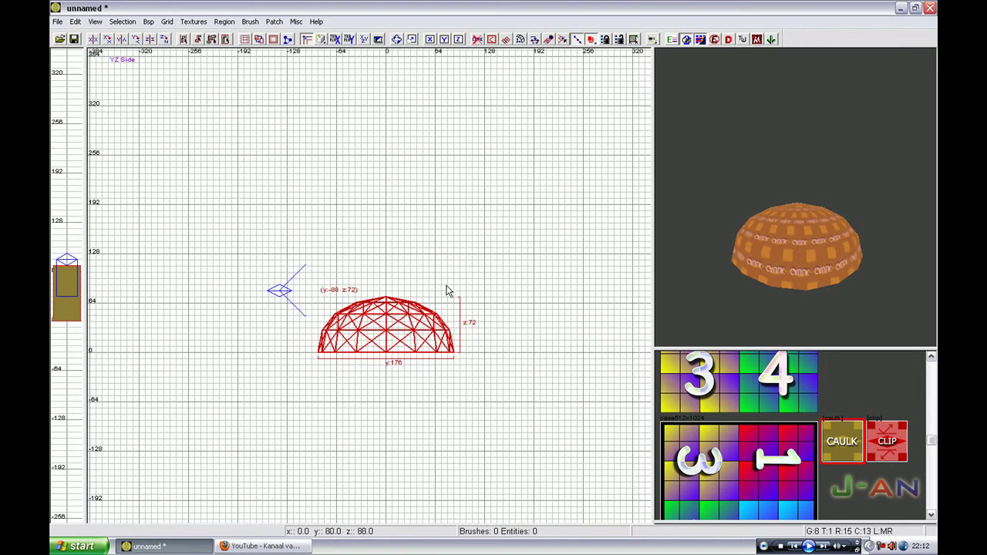
- Deselect the dome and examine its textured surface up close in the 3D view
right_click(843, 243)
key(Up)
key(Escape)
key(Down)
key(c)
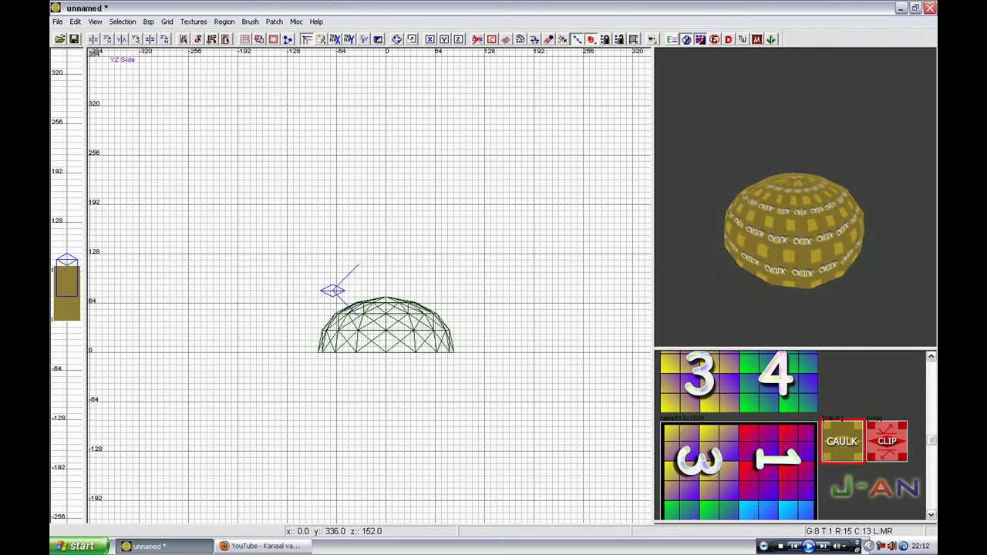
key(Up)
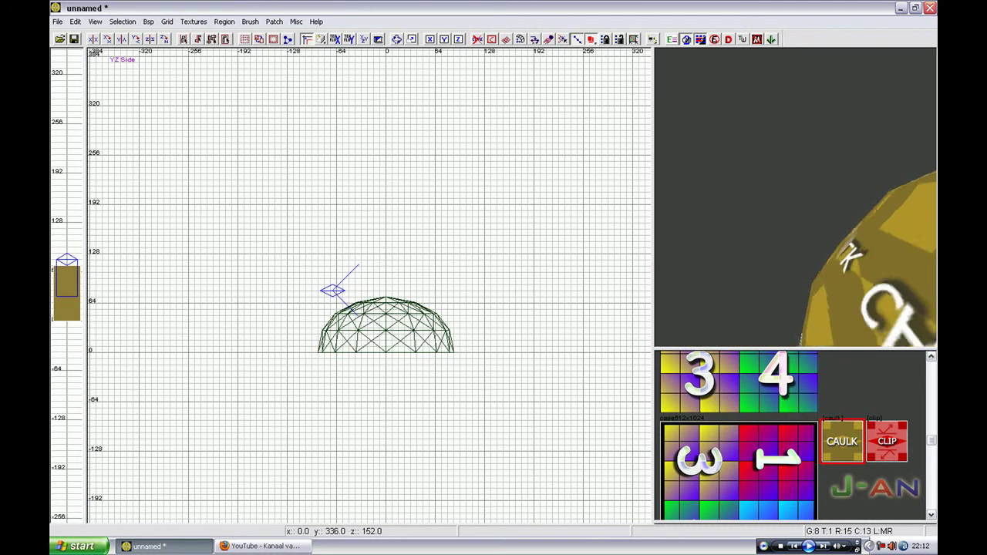
- Inspect the dome's faceted shape and caulk texture from several distances in the 3D and side views
key(Up)
right_click(842, 243)
right_click(837, 199)
key(Down)
key(Up)
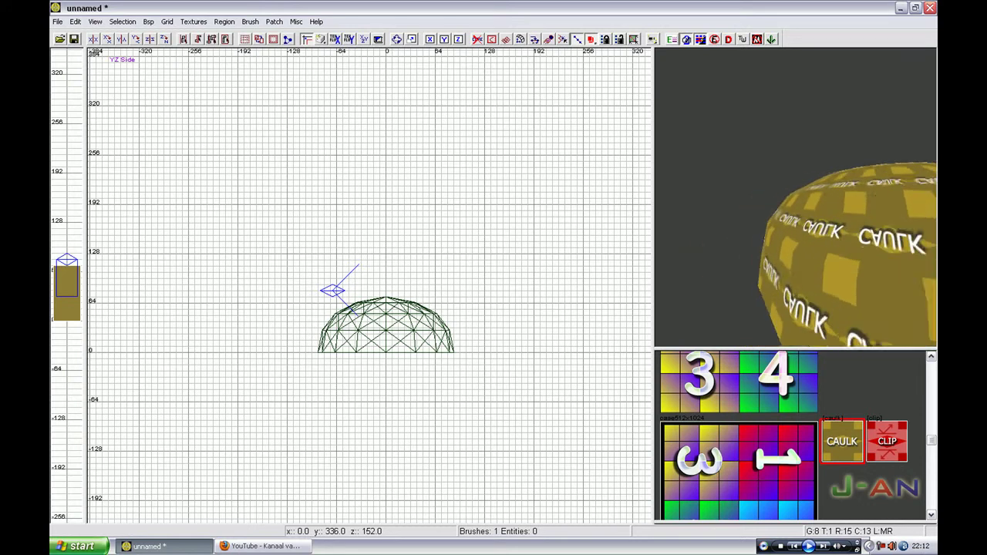
right_click(773, 236)
key(Up)
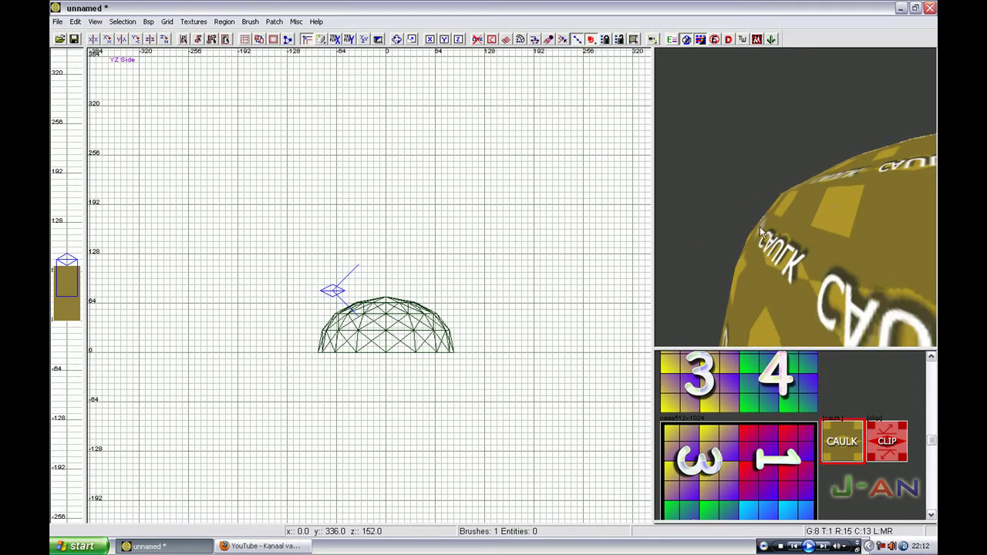
right_click(737, 271)
key(Down)
key(Up)
key(Down)
right_click(736, 271)
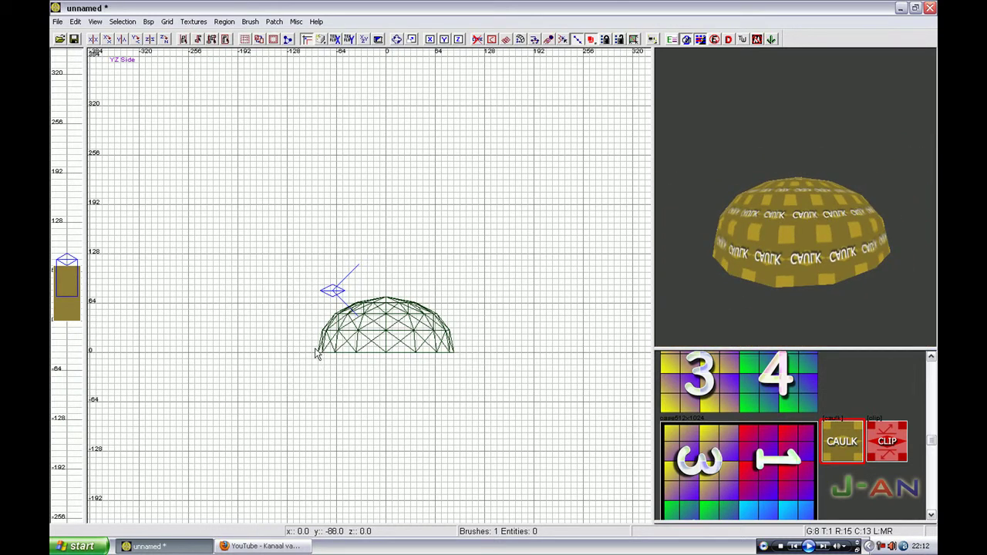
scroll(469, 320, up, 4)
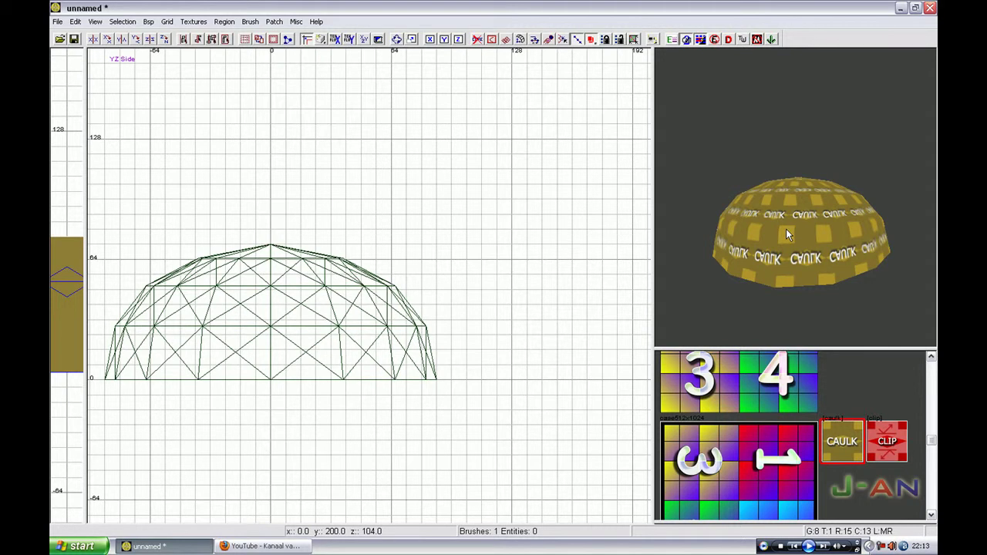
- Select the dome, duplicate it and move the copy 72 units down, directly beneath the original
shift+click(786, 229)
scroll(385, 257, down, 2)
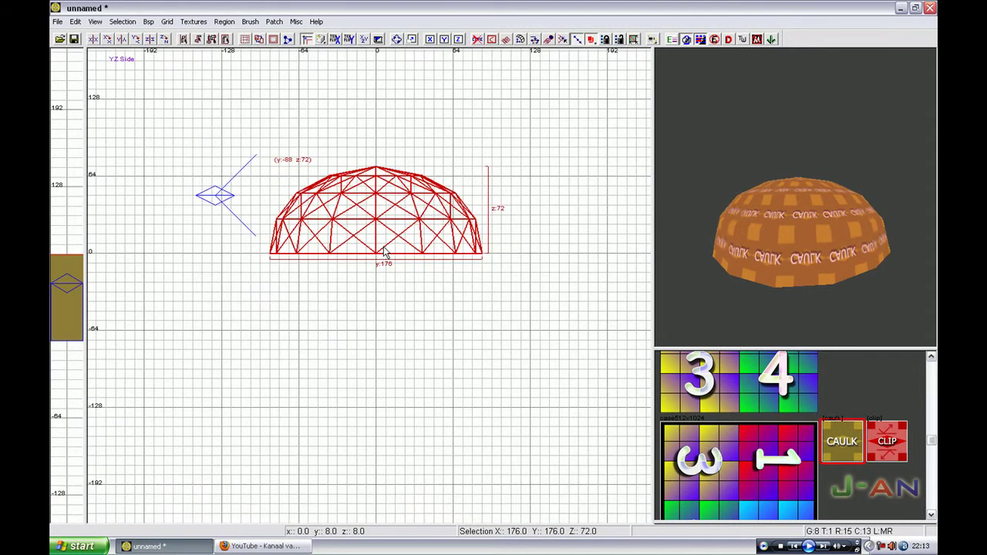
scroll(385, 254, down, 1)
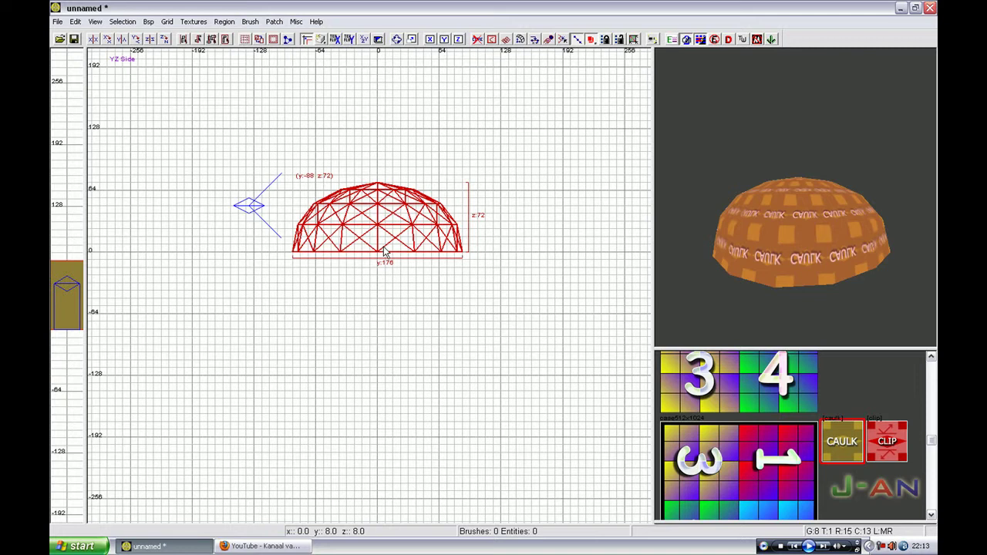
key(space)
drag(386, 253, 386, 303)
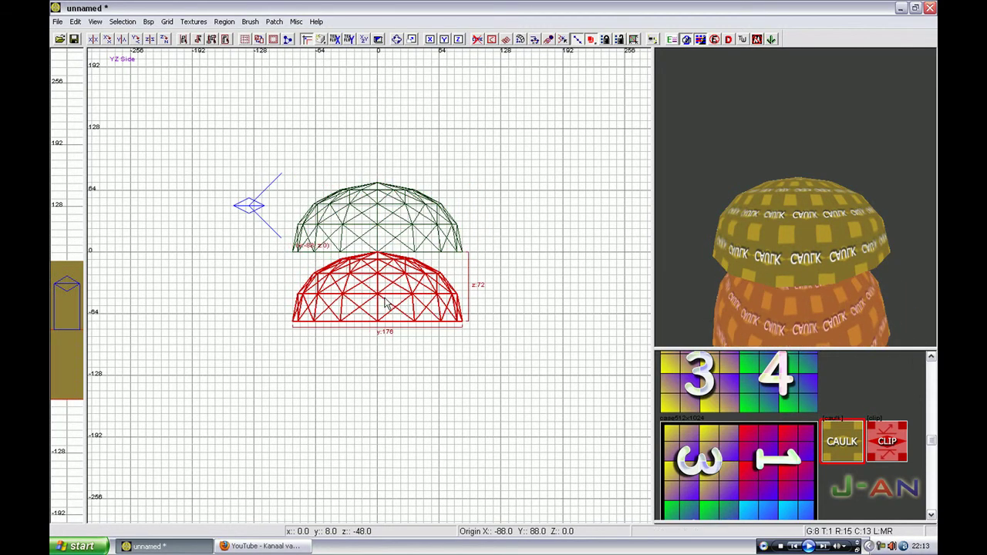
- Rotate the lower dome copy 180 degrees about X so the two bases meet, and deselect it
right_click(896, 258)
key(Down)
key(Up)
key(d)
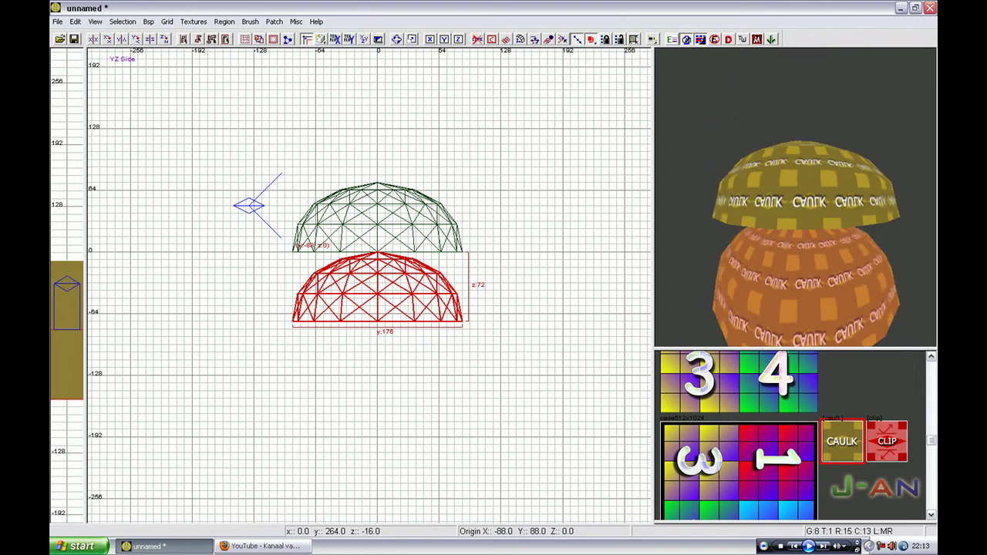
right_click(896, 258)
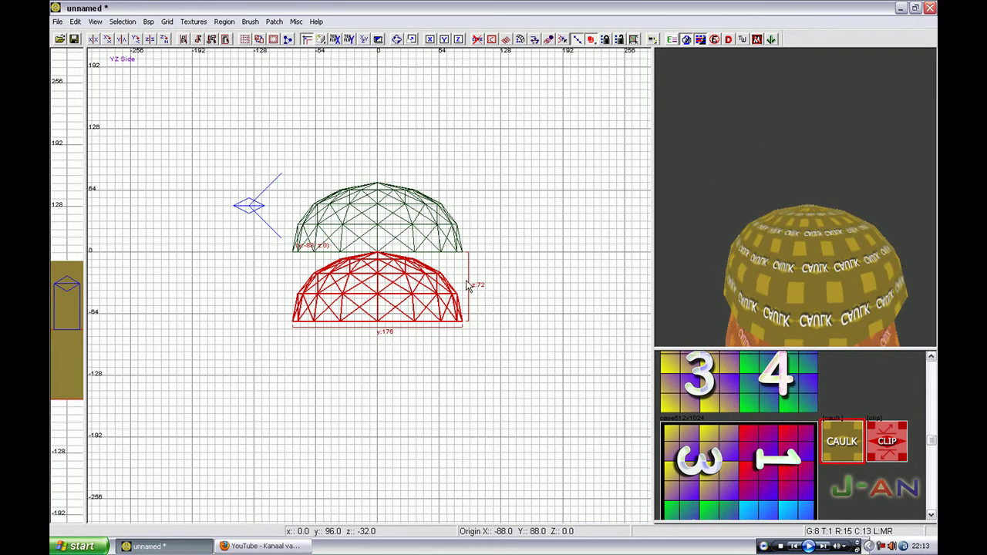
key(Escape)
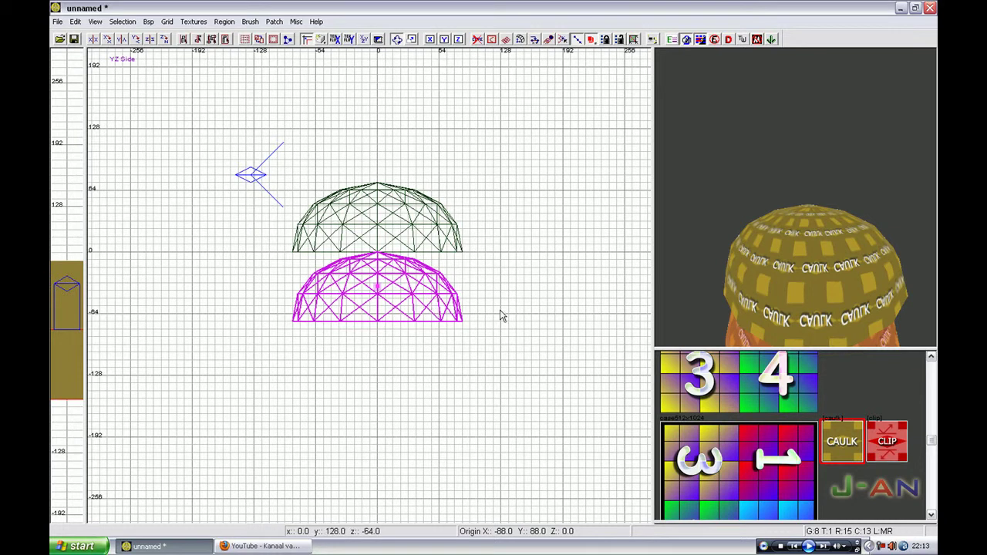
drag(549, 371, 549, 315)
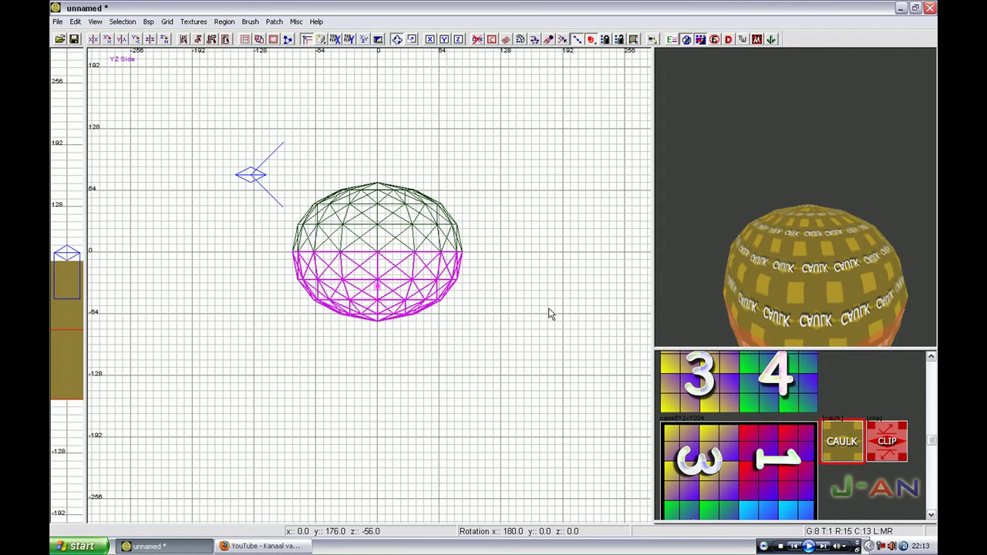
key(Escape)
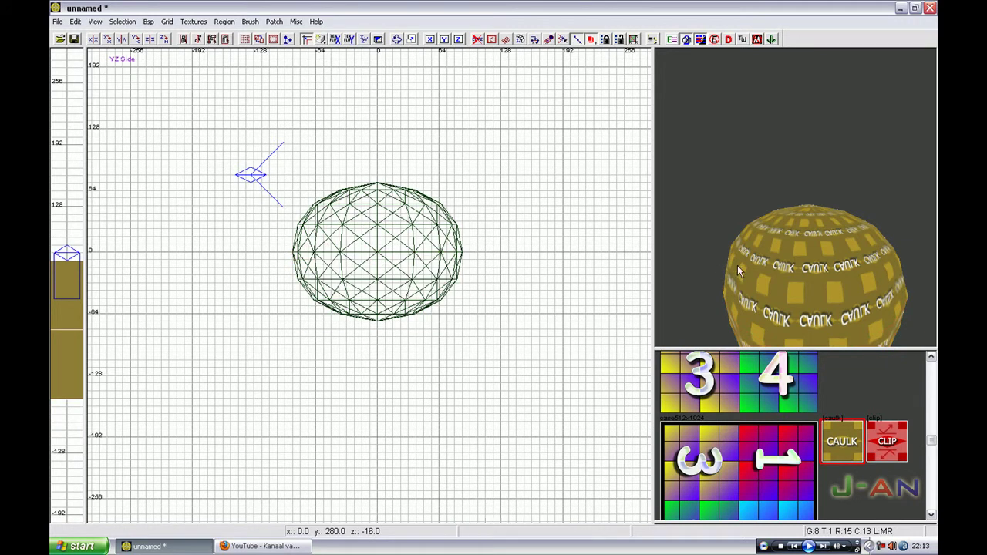
- Select both dome halves, raise them together by 72 units along Z, and deselect them
right_click(737, 266)
key(Down)
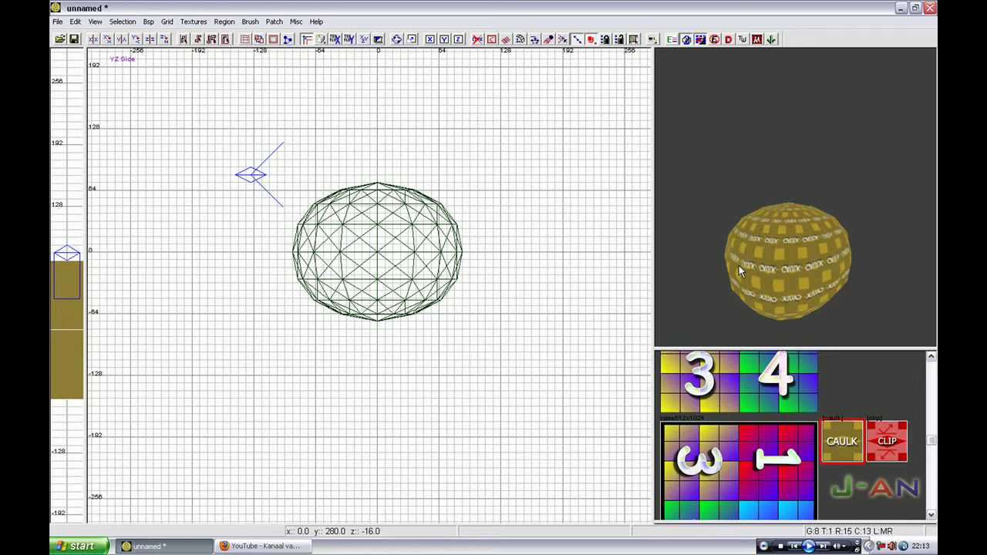
key(z)
key(z)
key(z)
key(z)
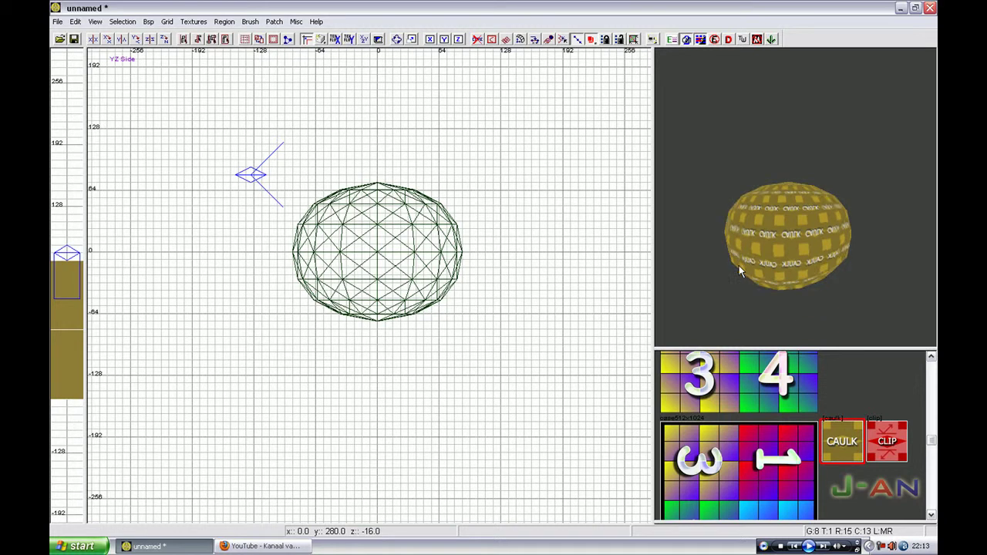
key(a)
shift+click(787, 253)
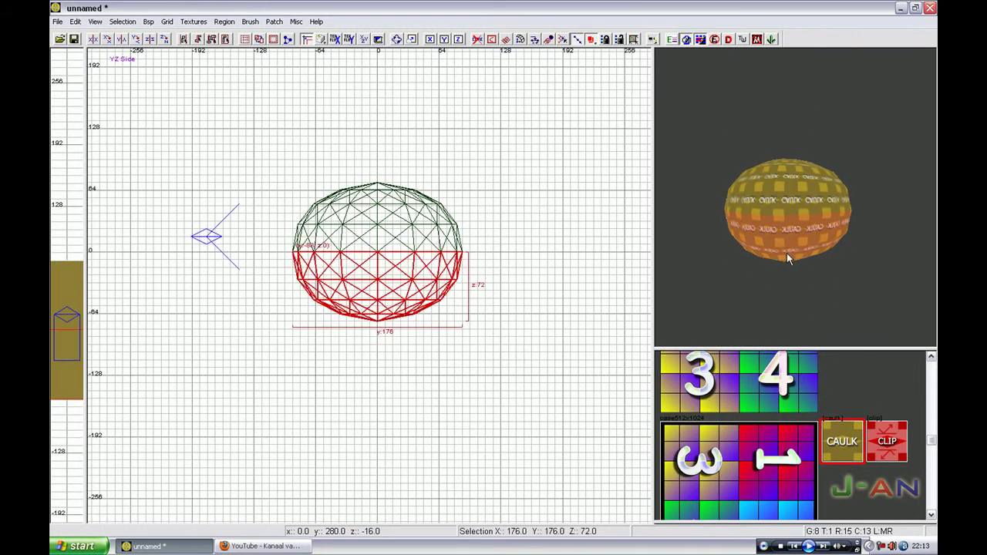
drag(400, 297, 400, 228)
key(Escape)
- Select the upper half, narrow it evenly from both sides to 160 along Y and X, and deselect it
right_click(818, 214)
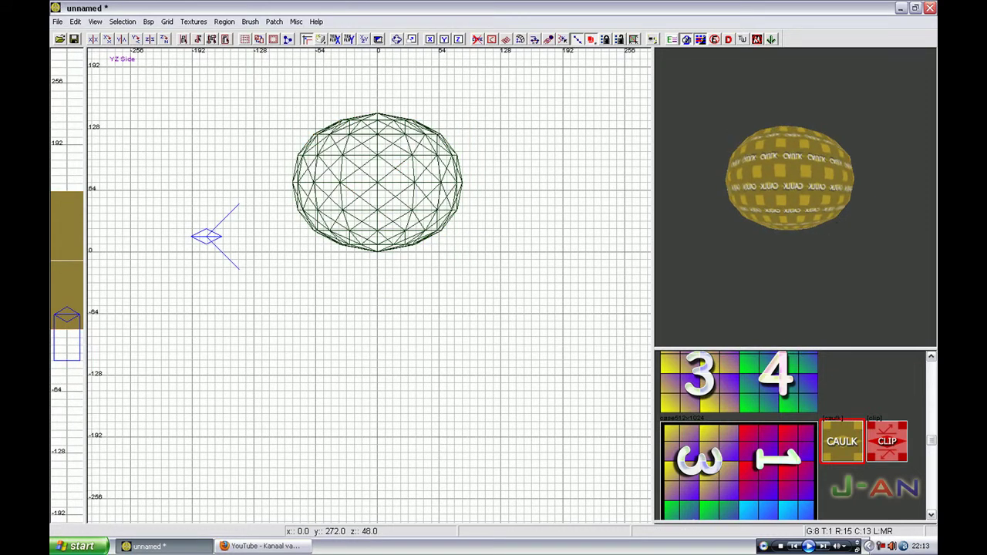
key(Up)
key(Down)
shift+click(809, 196)
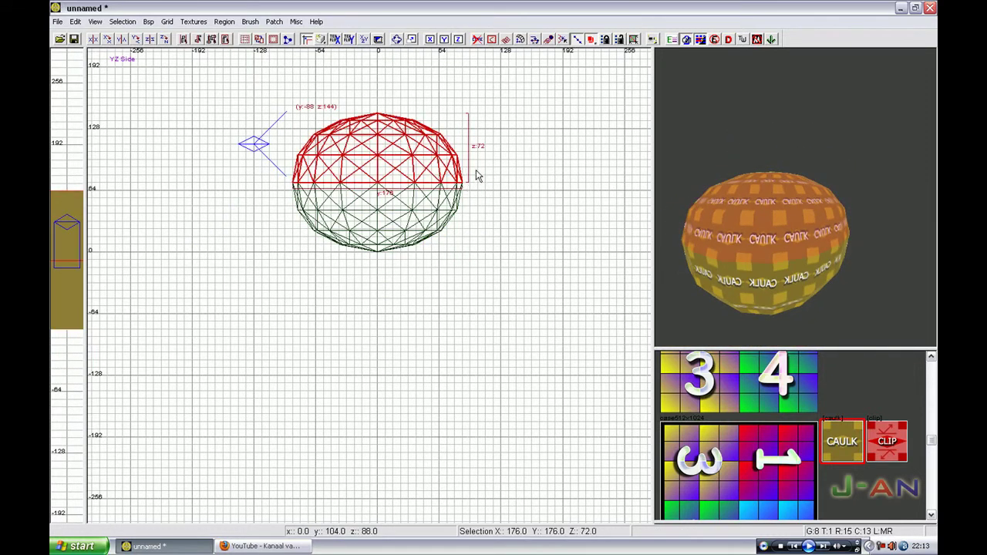
drag(220, 178, 223, 177)
key(ctrl+Tab)
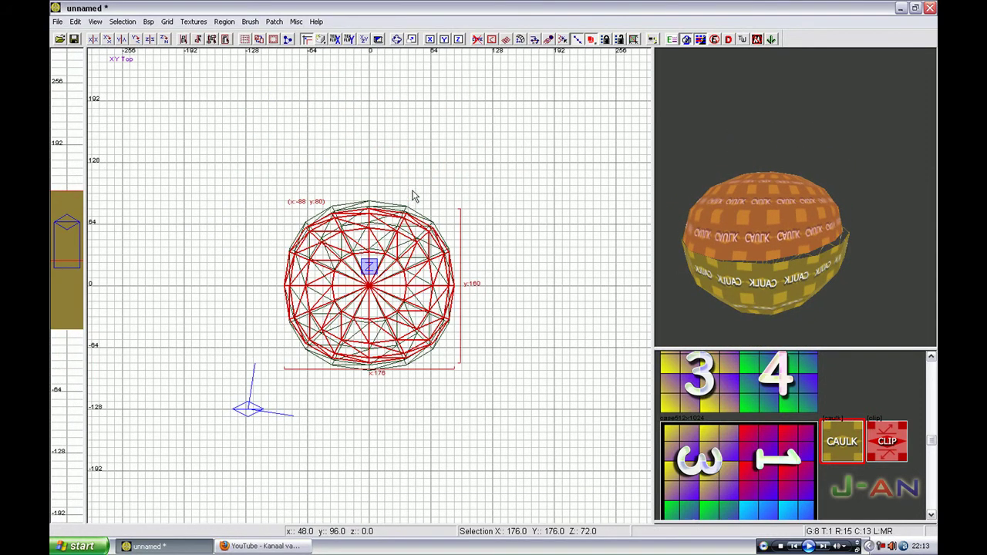
drag(469, 242, 460, 242)
key(Escape)
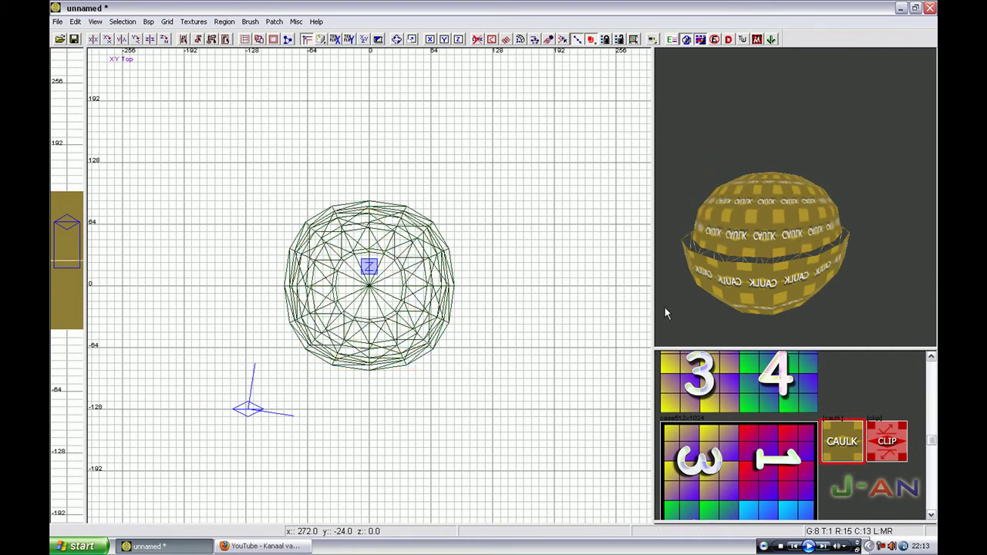
- Select the lower half and narrow it to 160 along X and Y to match the upper half
shift+click(687, 291)
key(ctrl+Tab)
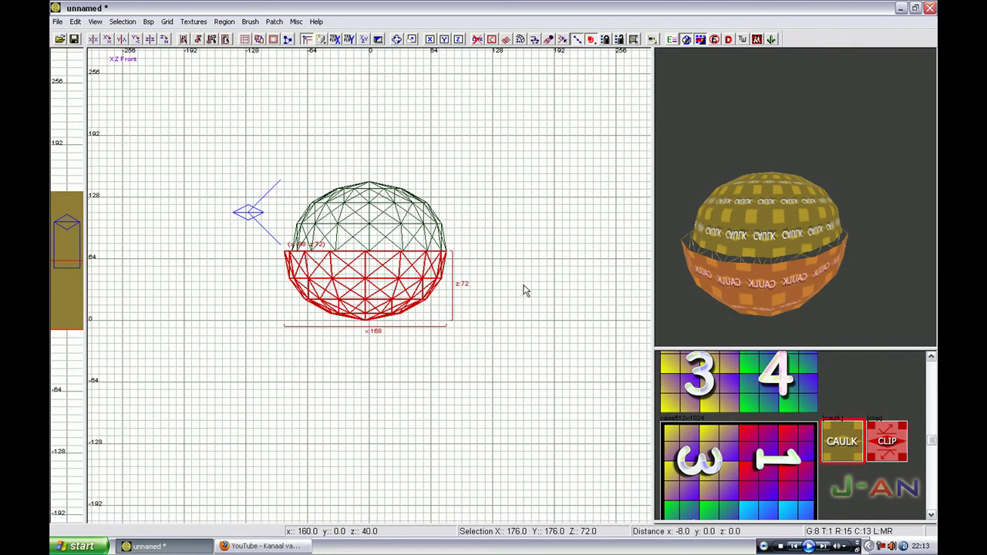
right_drag(105, 283, 128, 290)
drag(127, 289, 176, 284)
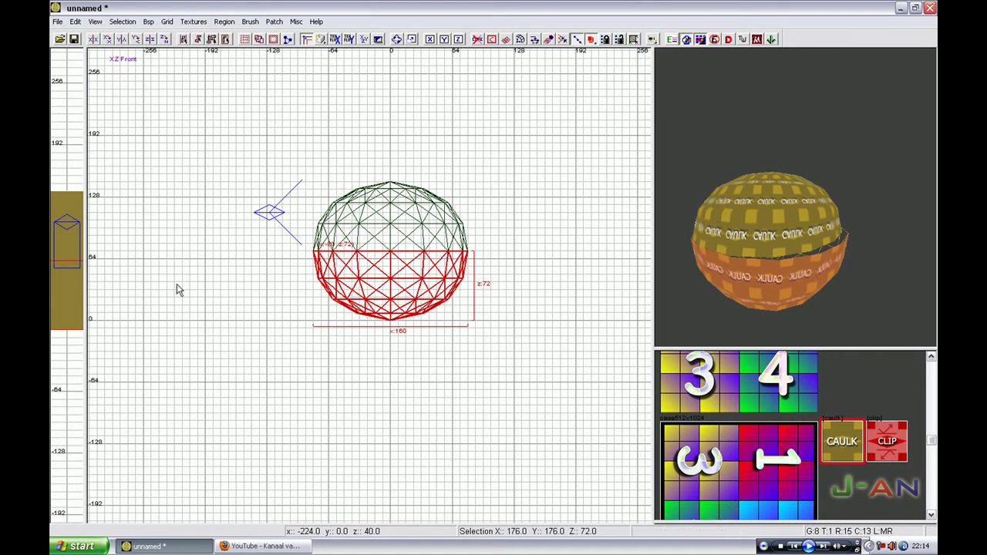
key(ctrl+Tab)
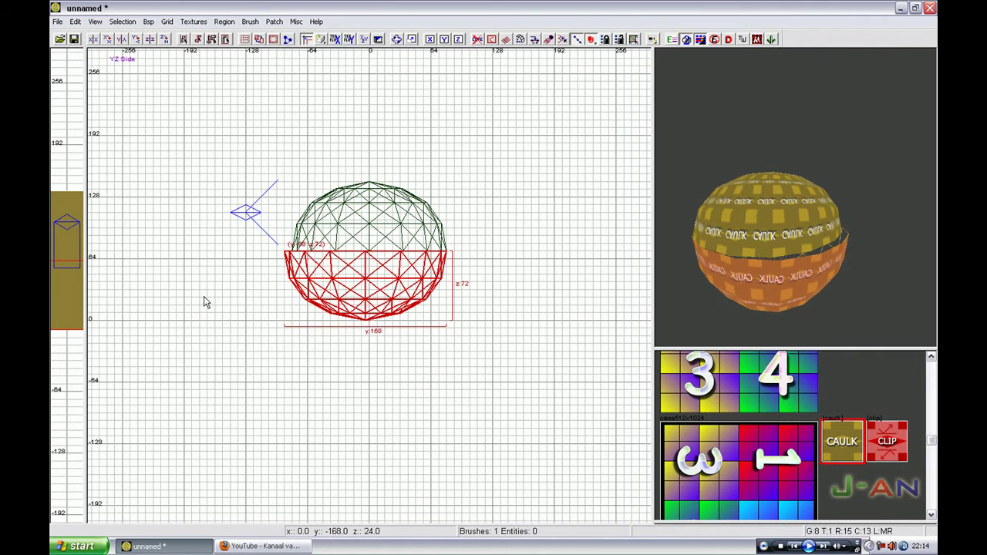
key(Escape)
- Select both halves, load the normandy rocks textures and apply rock@rockwall1 to the sphere
shift+click(719, 282)
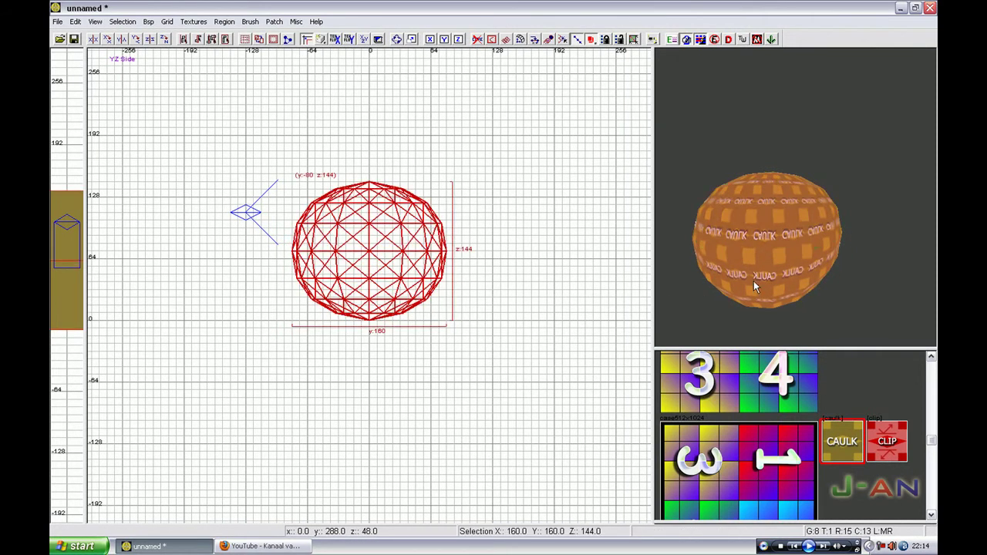
right_drag(740, 278, 724, 232)
click(194, 22)
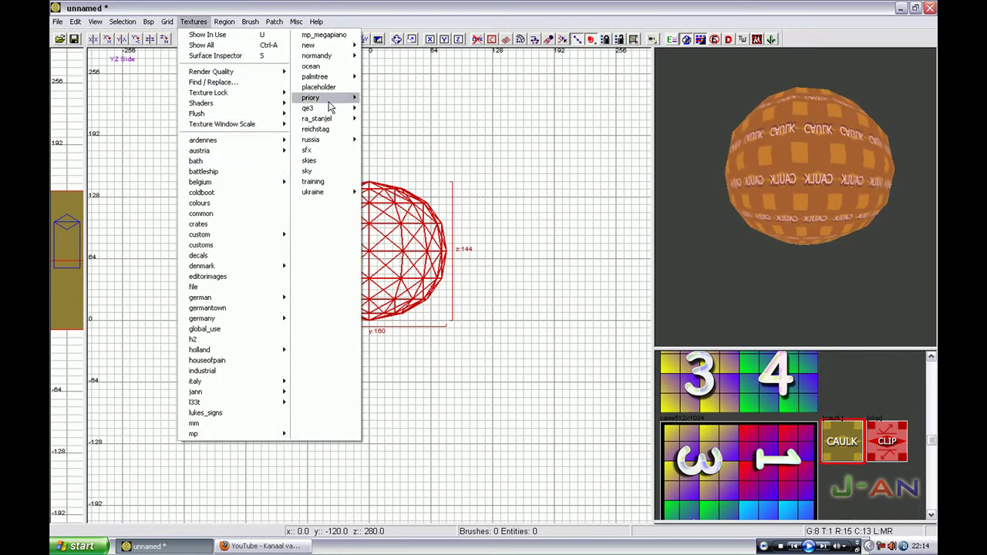
mouse_move(333, 59)
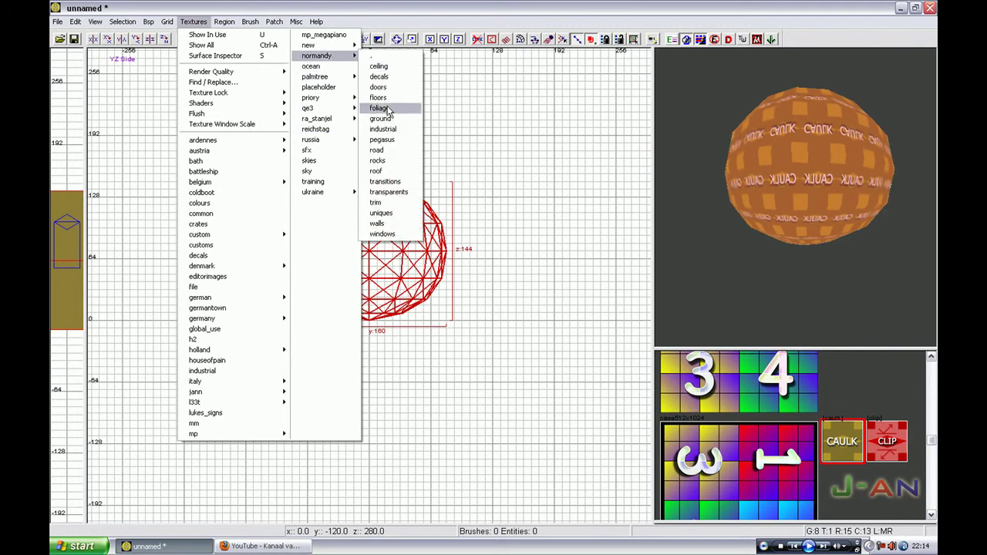
click(378, 160)
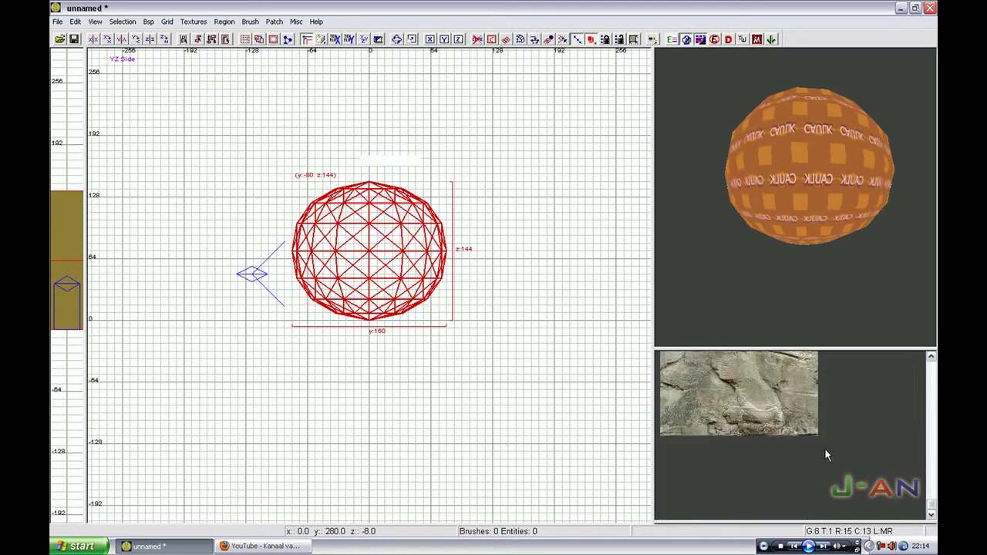
click(738, 398)
- Set the rock-textured sphere to Natural patch texturing in the Surface inspector, confirm, and check the result in 3D
key(s)
click(520, 340)
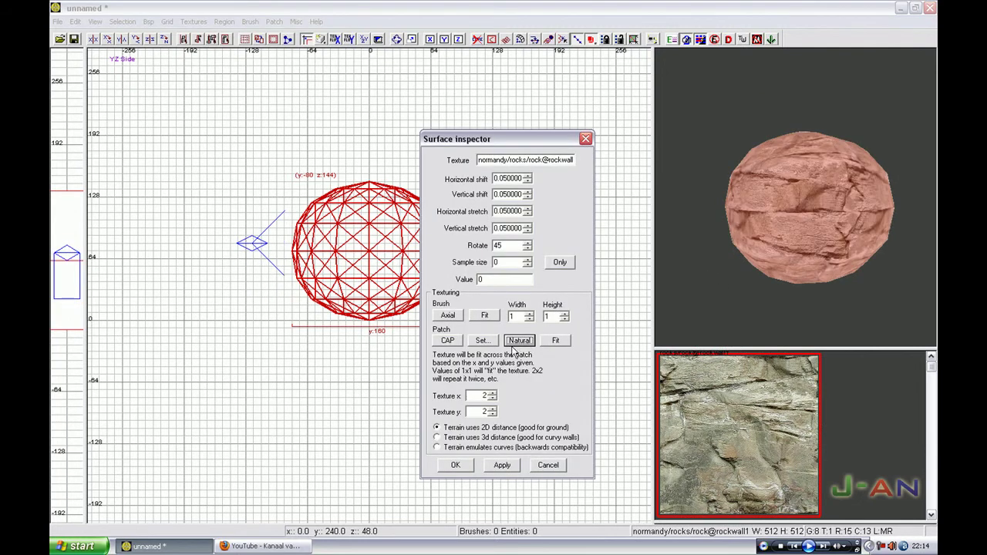
click(455, 465)
key(Up)
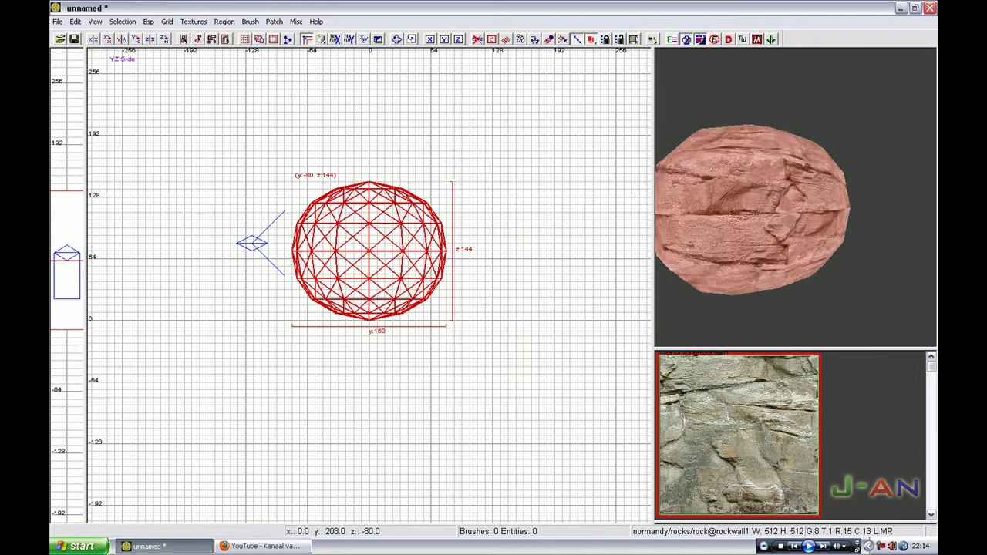
key(Down)
right_click(796, 197)
- Load the austria rocks textures into the texture browser
click(194, 22)
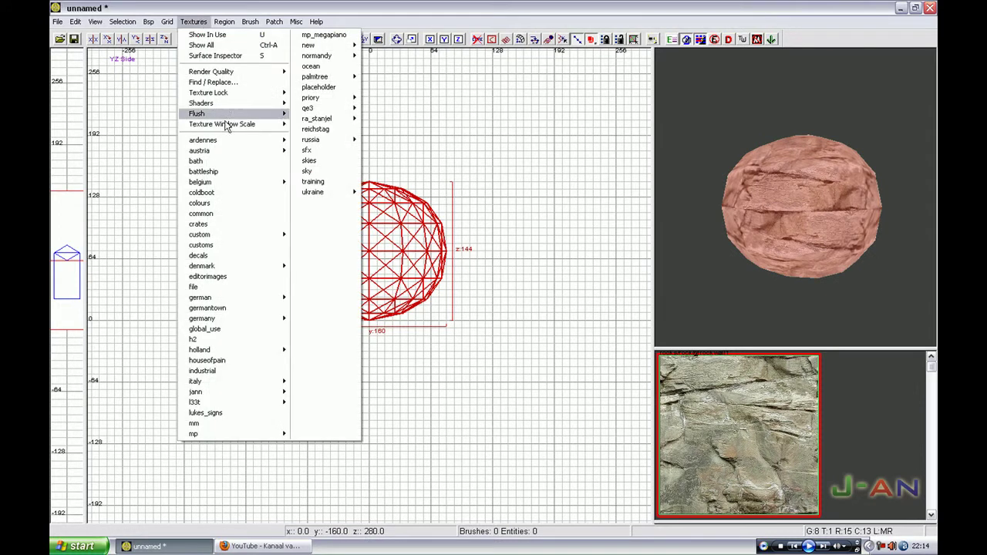
mouse_move(247, 156)
click(308, 245)
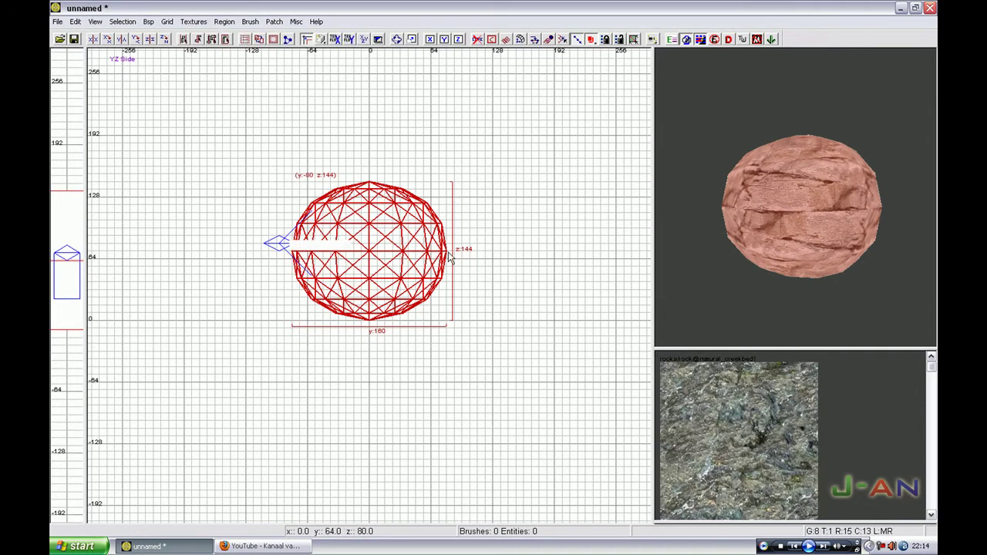
- Load the belgium rocks textures into the texture browser
click(194, 22)
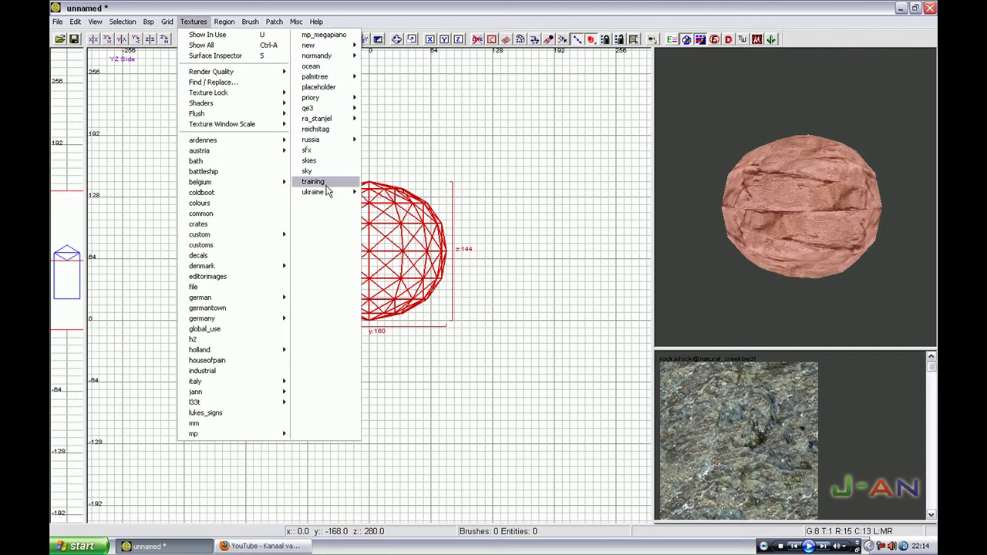
mouse_move(334, 142)
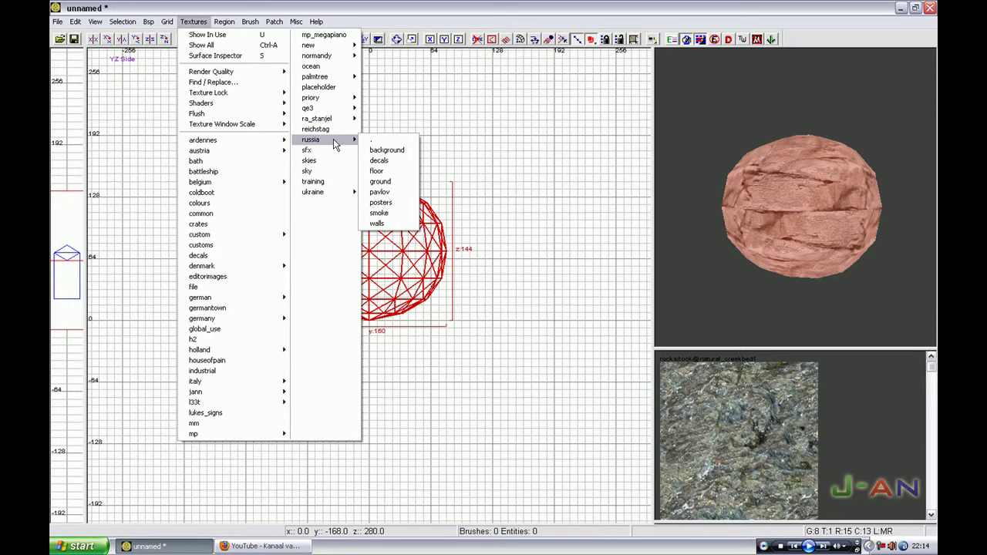
mouse_move(244, 381)
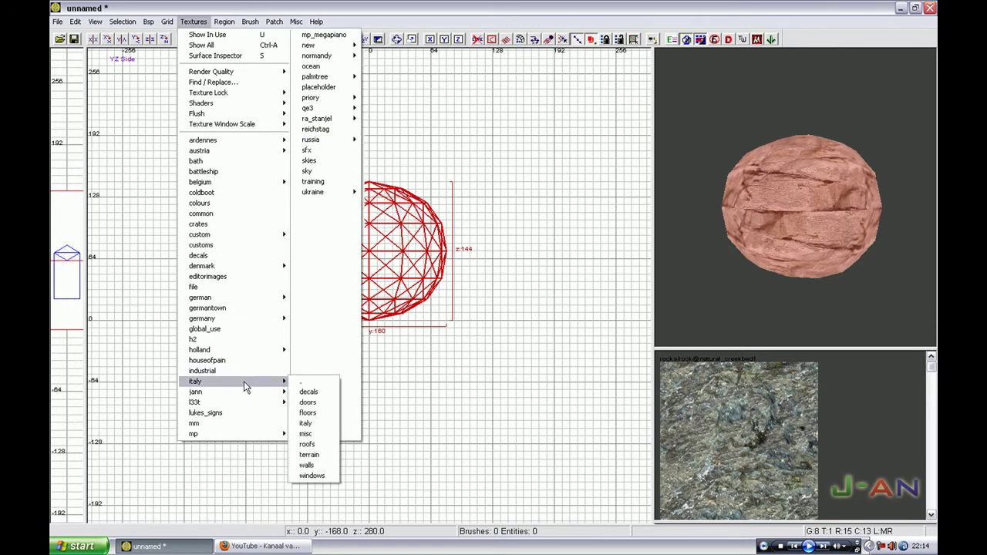
mouse_move(229, 323)
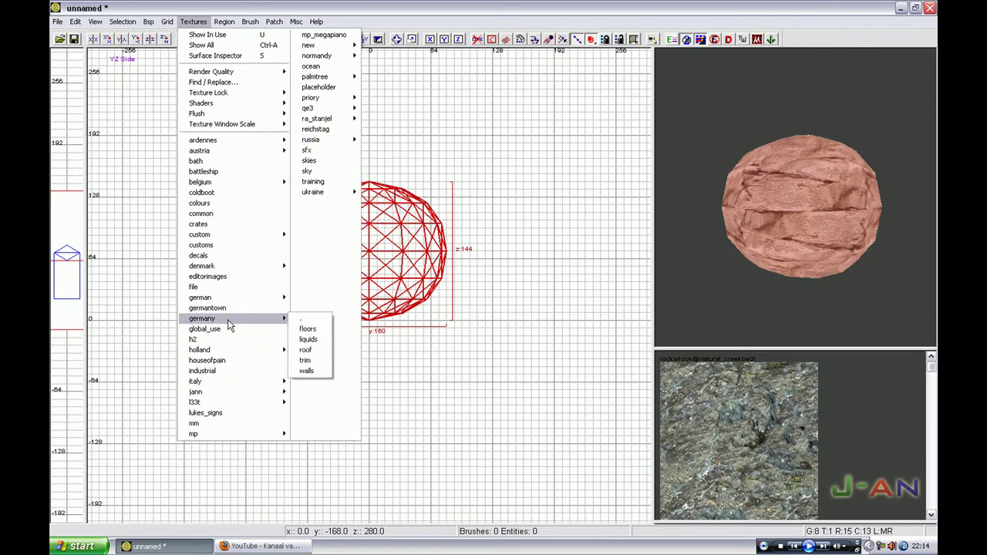
mouse_move(237, 151)
mouse_move(240, 188)
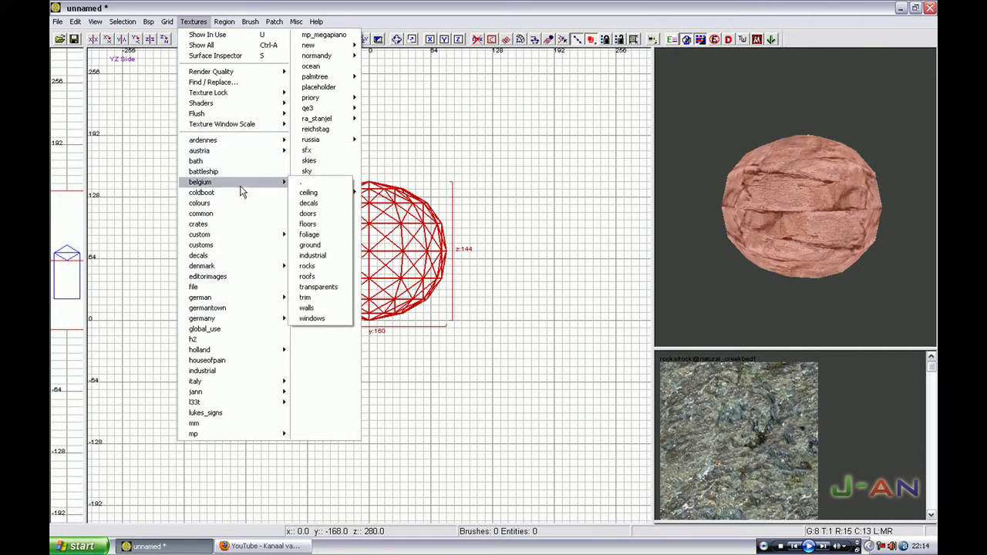
click(307, 266)
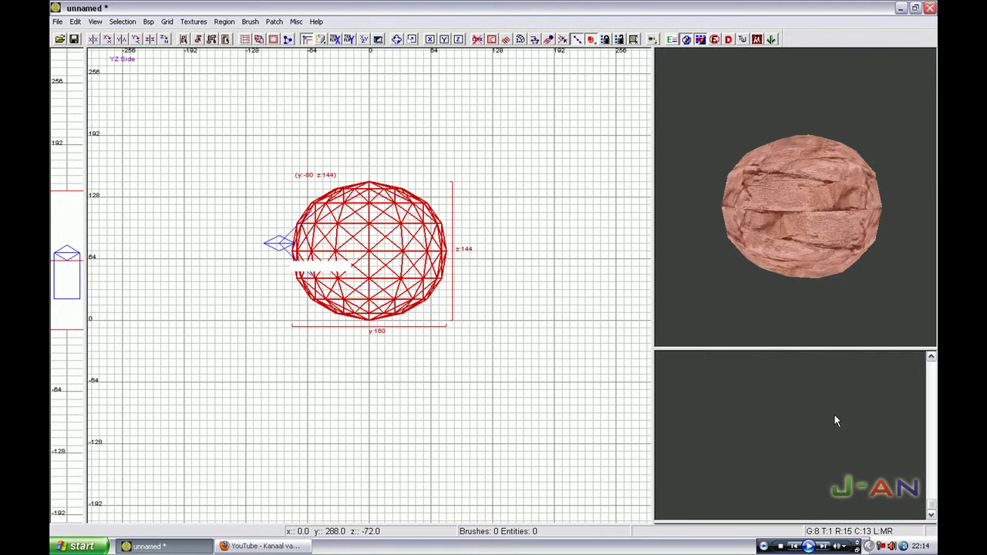
- Deselect the sphere and examine its rock texture from close up and from a distance in the 3D view
right_click(791, 265)
scroll(791, 265, down, 1)
key(Escape)
scroll(792, 264, up, 3)
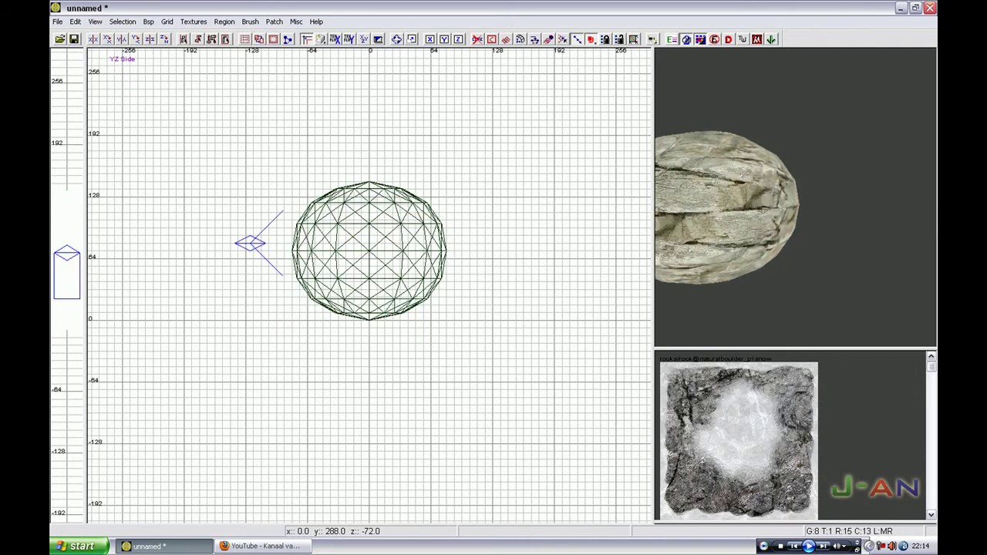
key(Down)
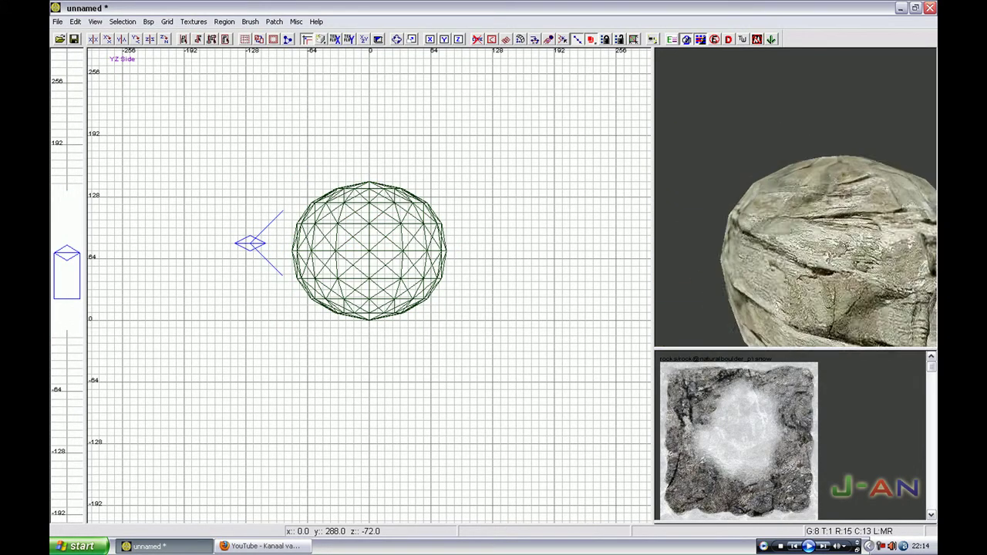
key(Up)
key(Down)
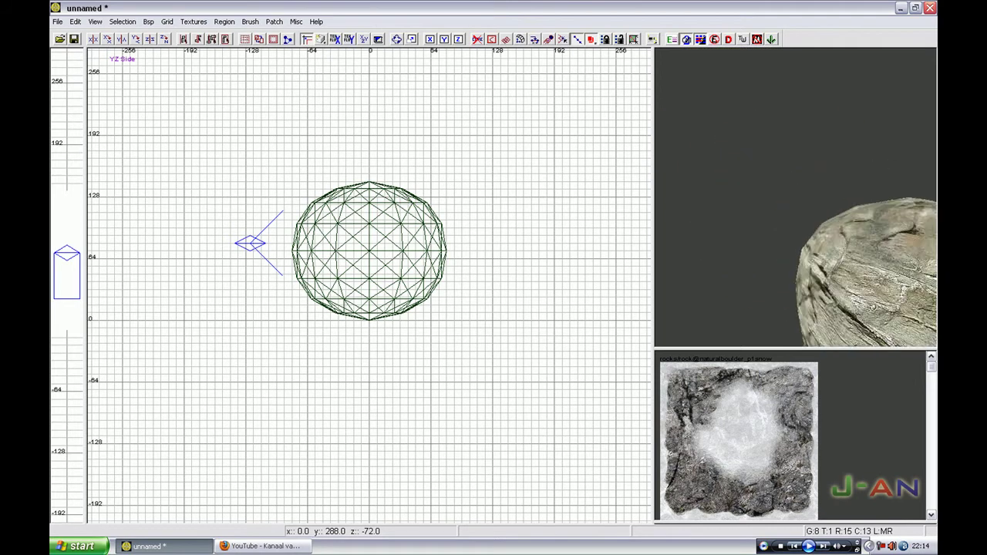
key(Down)
key(Up)
key(Down)
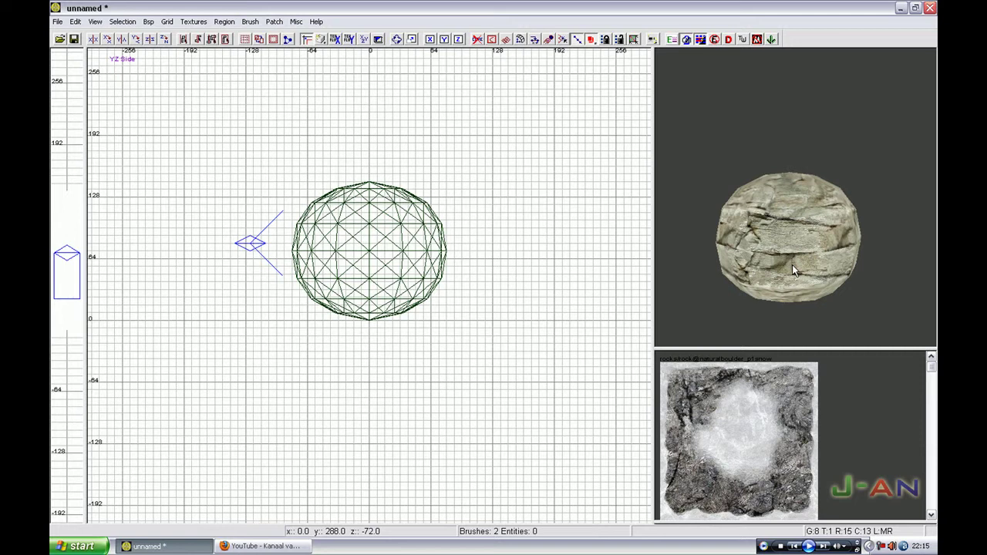
key(Down)
key(d)
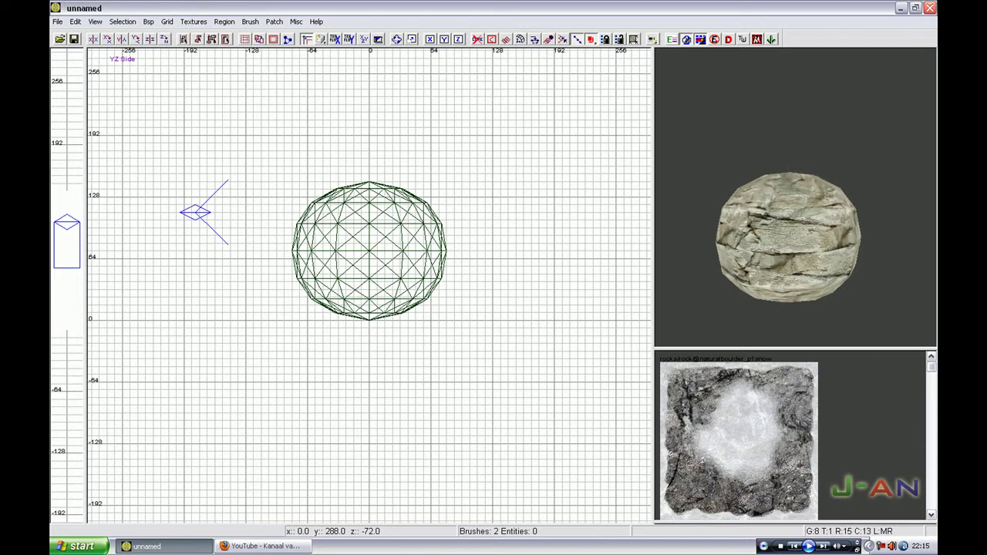
- Close the level editor
click(931, 8)
drag(569, 164, 399, 356)
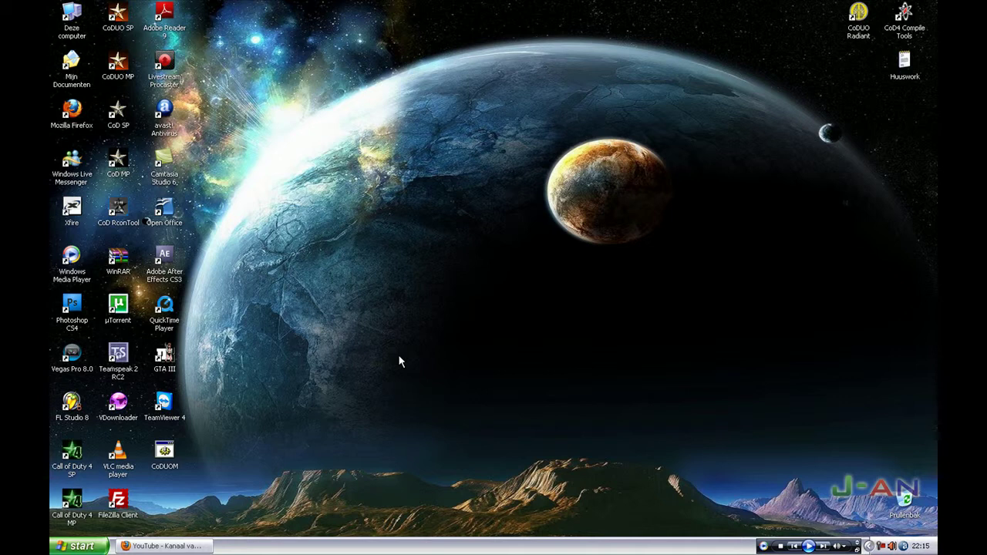
drag(713, 103, 522, 275)
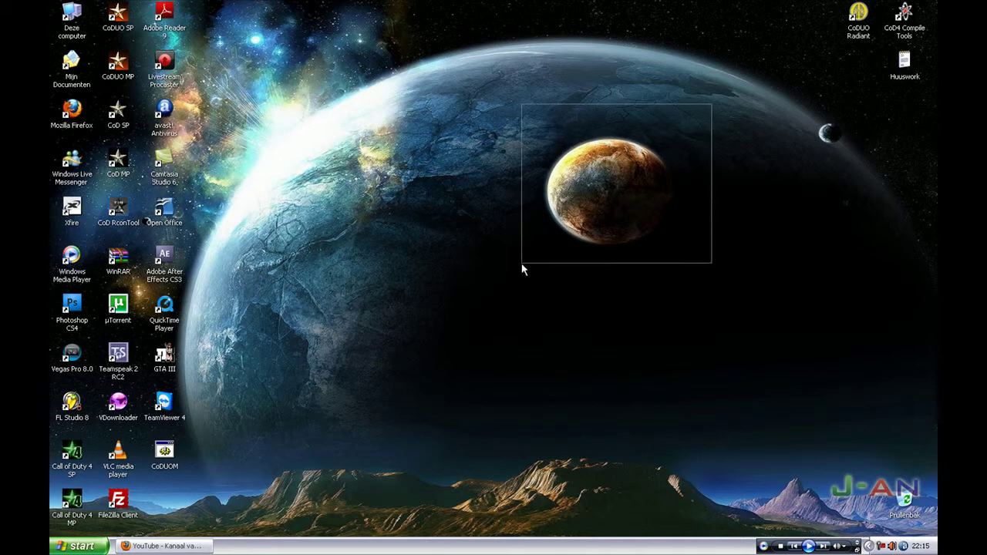
drag(874, 95, 230, 468)
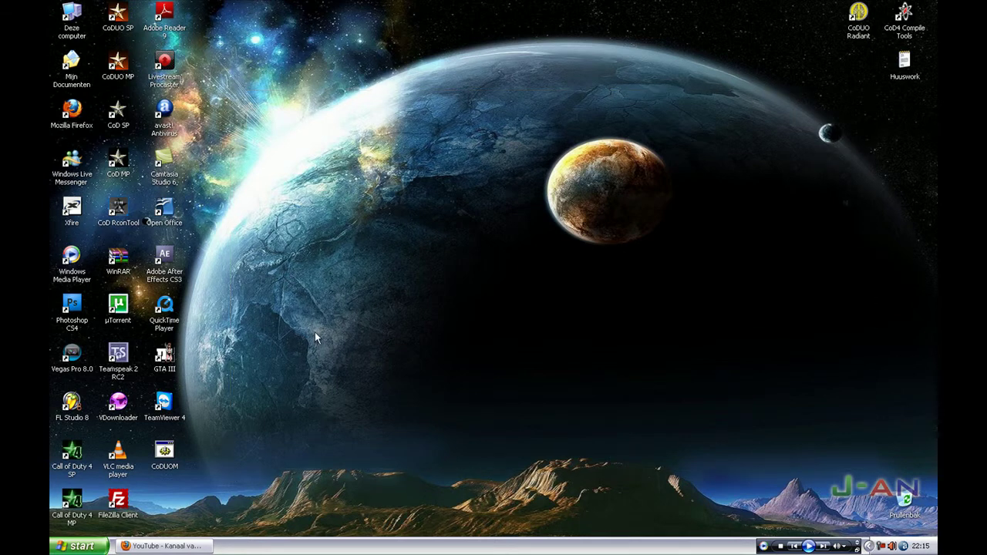